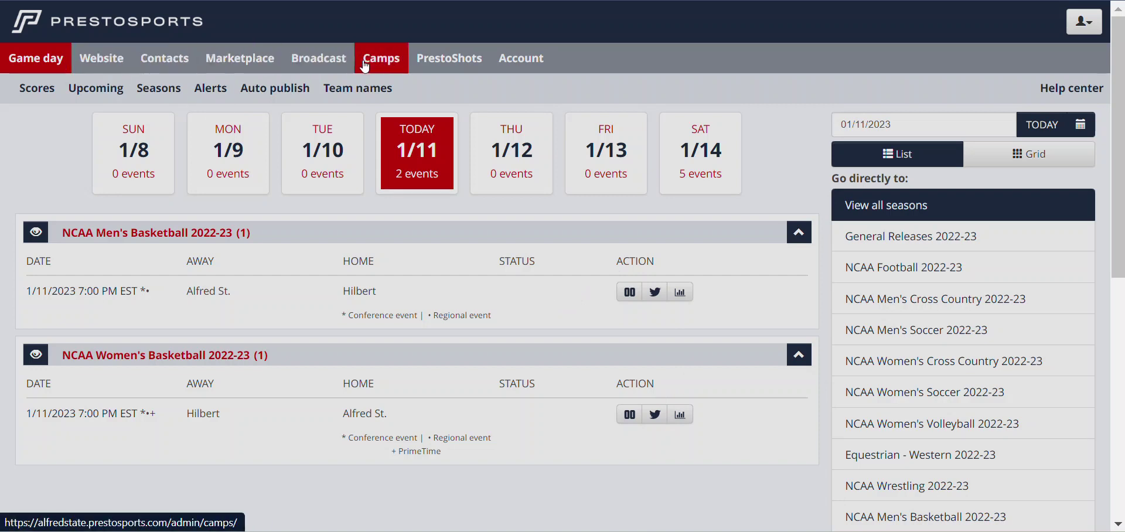
# Go to the Account section's Manage Users page for the college account
pyautogui.click(514, 64)
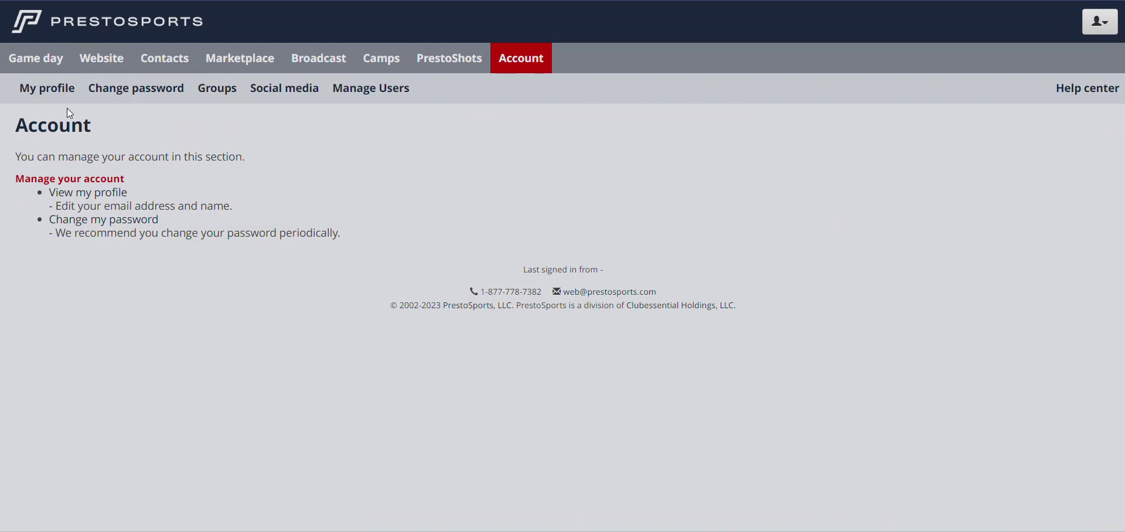
pyautogui.click(375, 98)
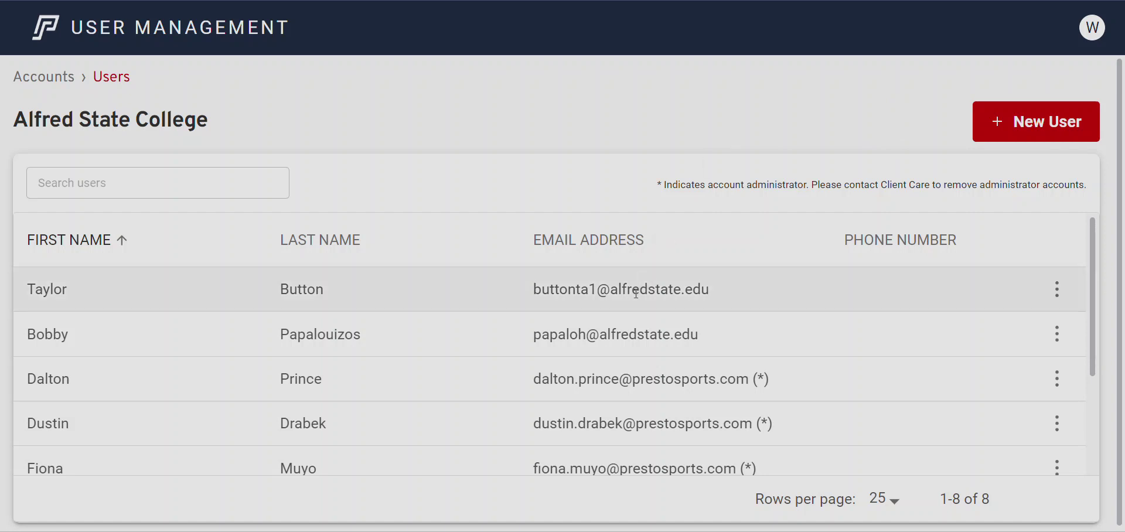
# Scroll through the Users table to review the 8 existing users
pyautogui.scroll(-3, 485, 324)
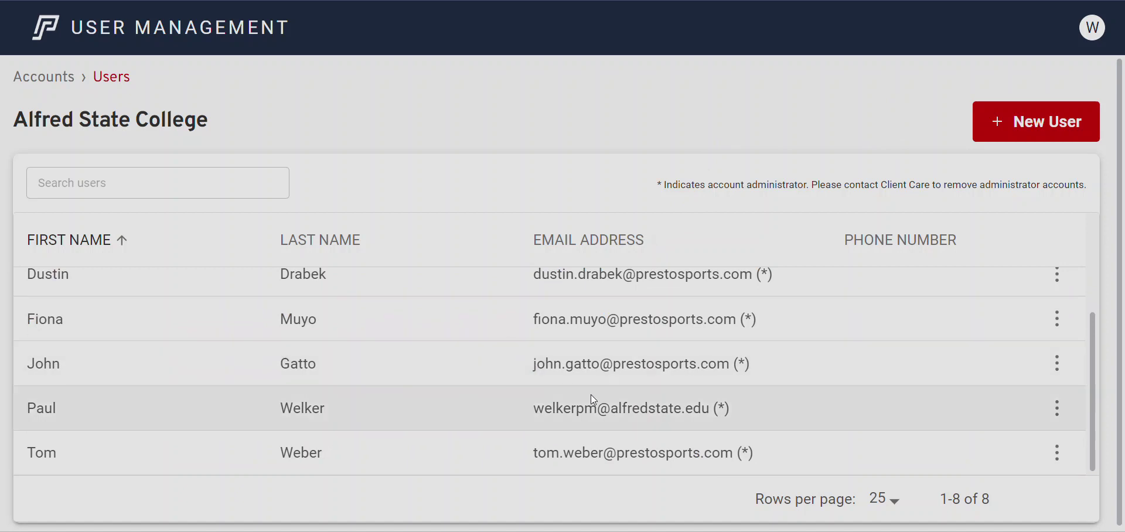
pyautogui.scroll(3, 690, 407)
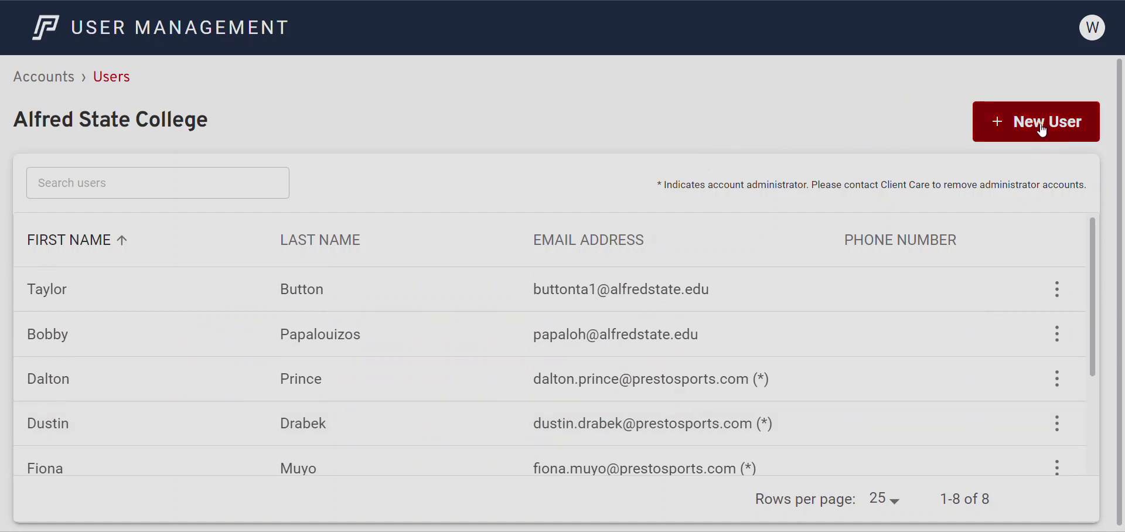
# Start a new user and enter a first e-mail address in the Email field
pyautogui.click(1040, 126)
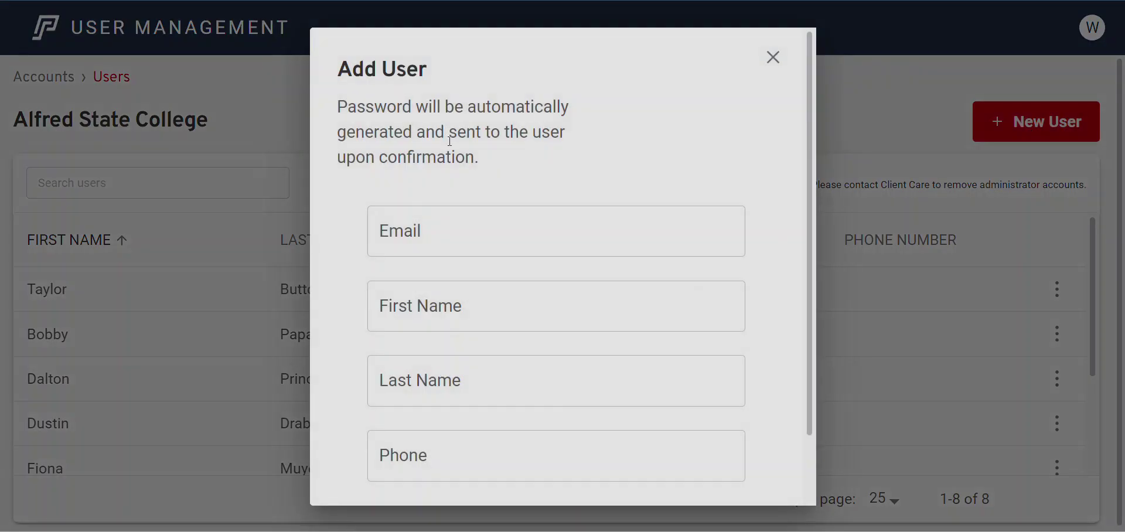
pyautogui.moveTo(476, 161); pyautogui.dragTo(339, 106)
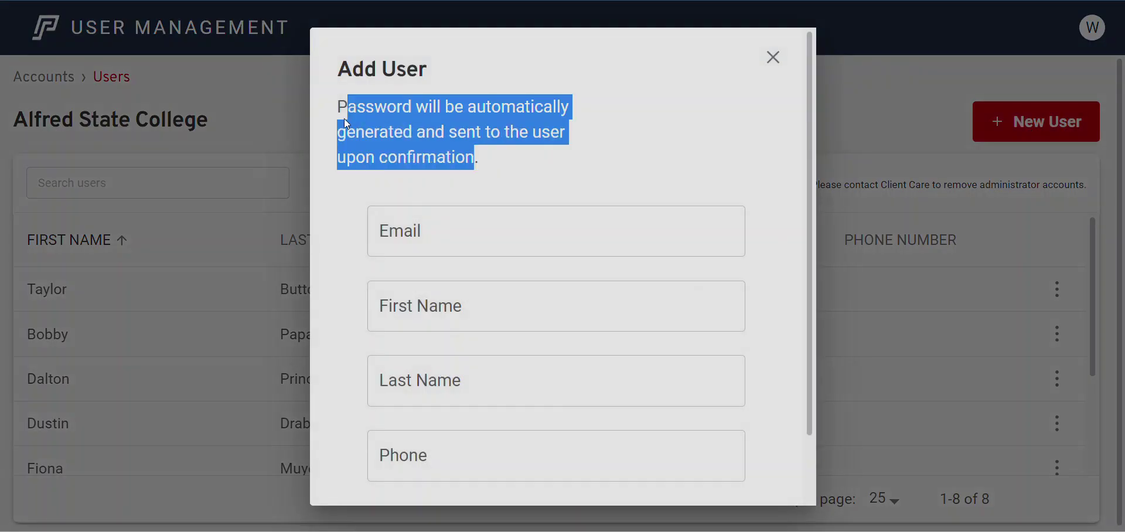
pyautogui.click(586, 154)
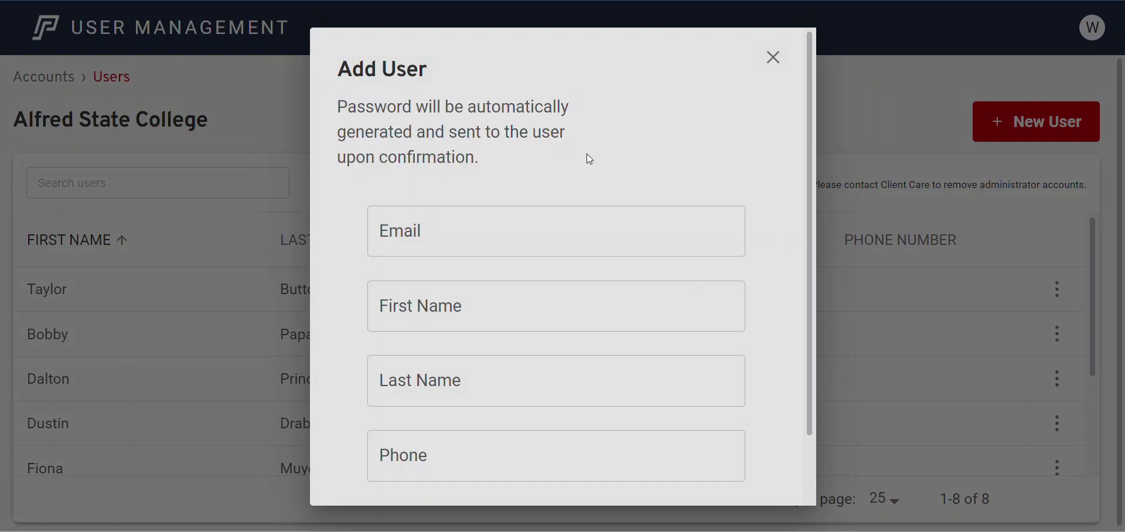
pyautogui.click(515, 234)
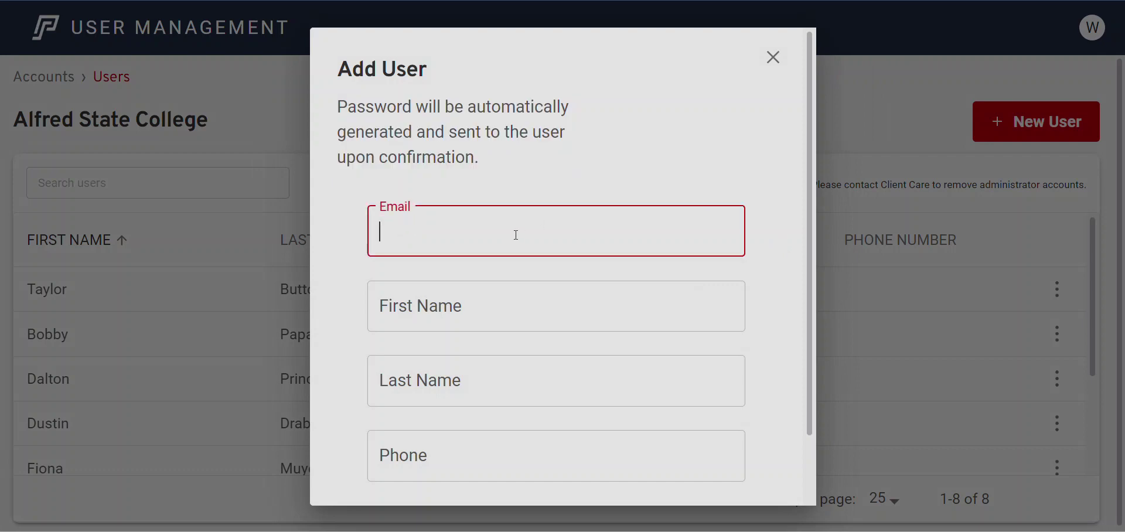
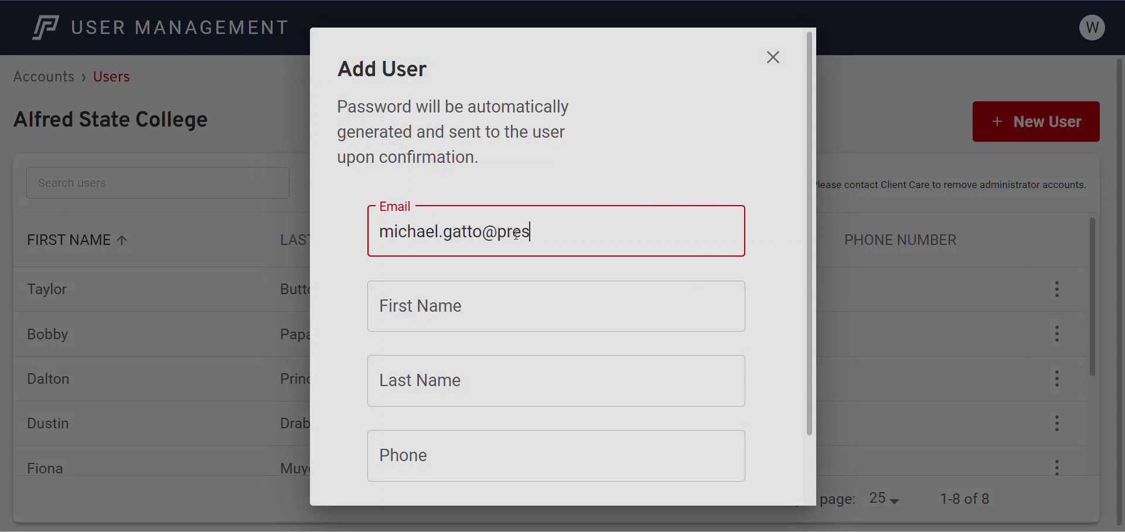
pyautogui.click(592, 176)
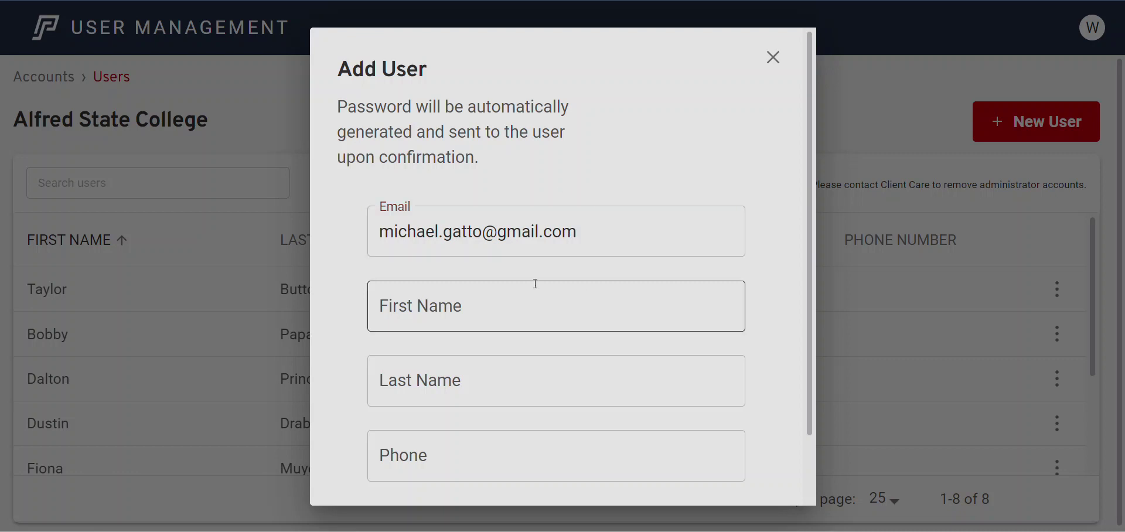
# Fill in the new user's first name and last name
pyautogui.click(523, 307)
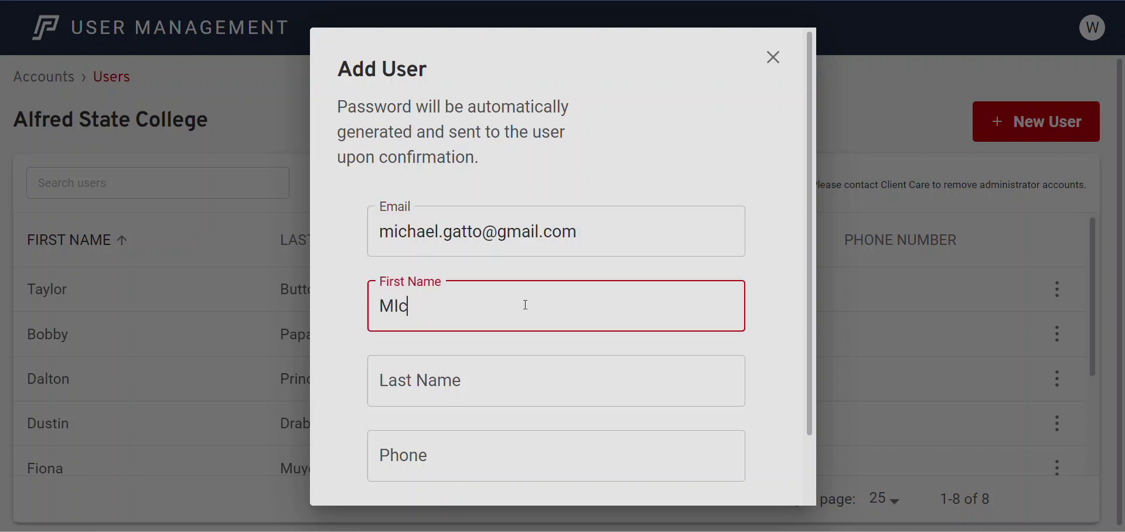
pyautogui.press('Tab')
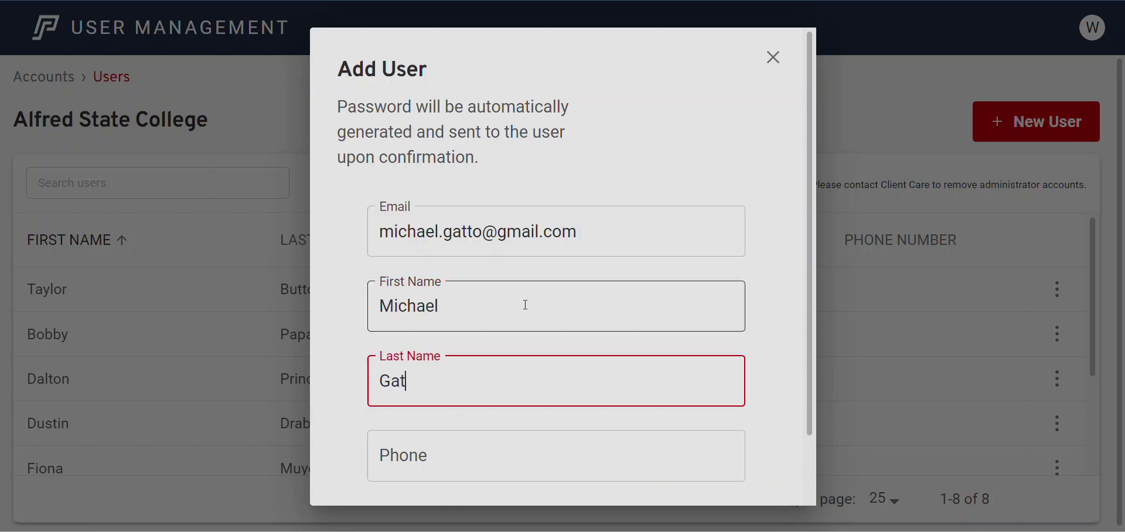
pyautogui.scroll(-2, 525, 305)
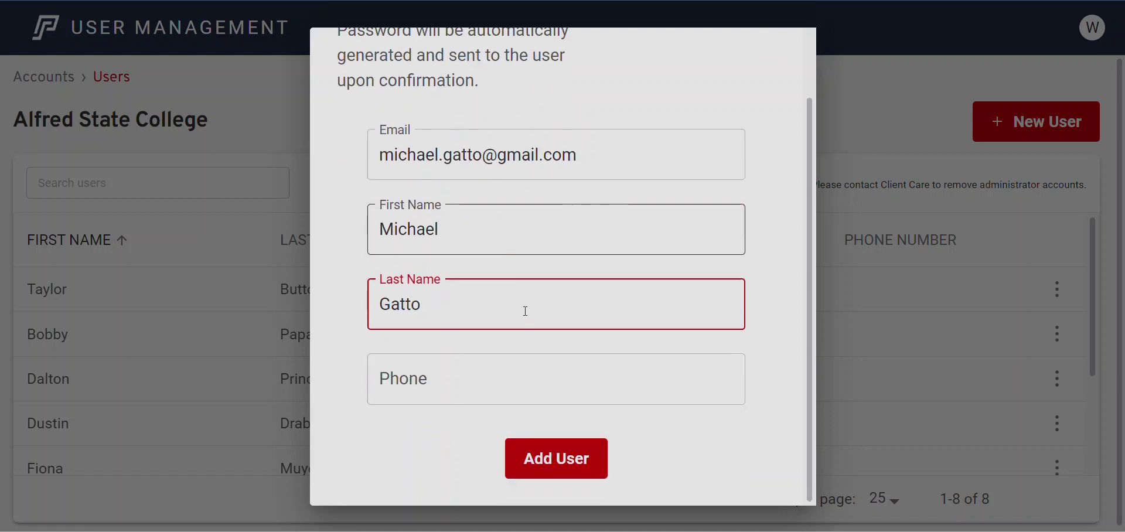
# Replace the e-mail with the existing user's address so the form looks them up
pyautogui.tripleClick(612, 155)
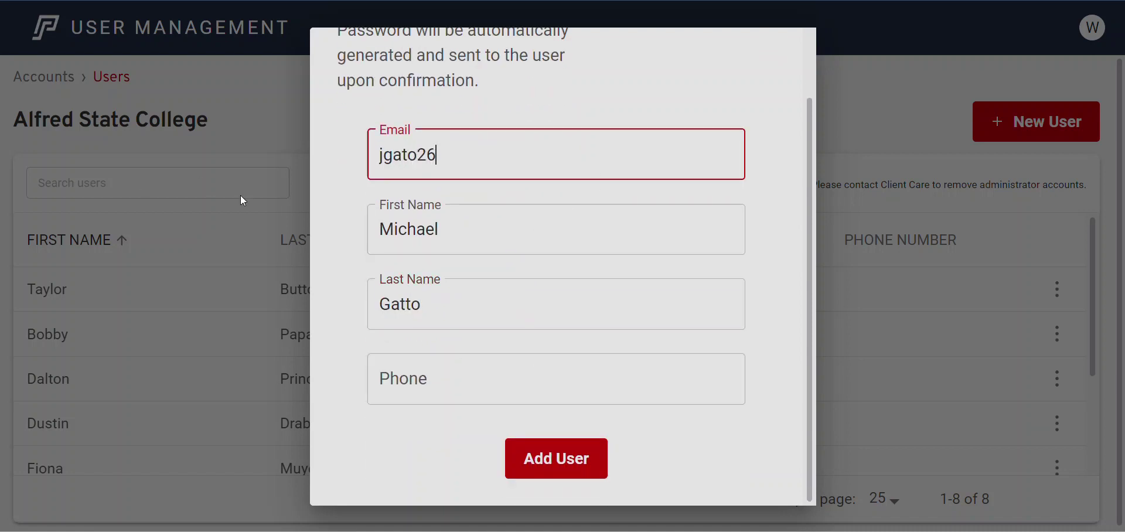
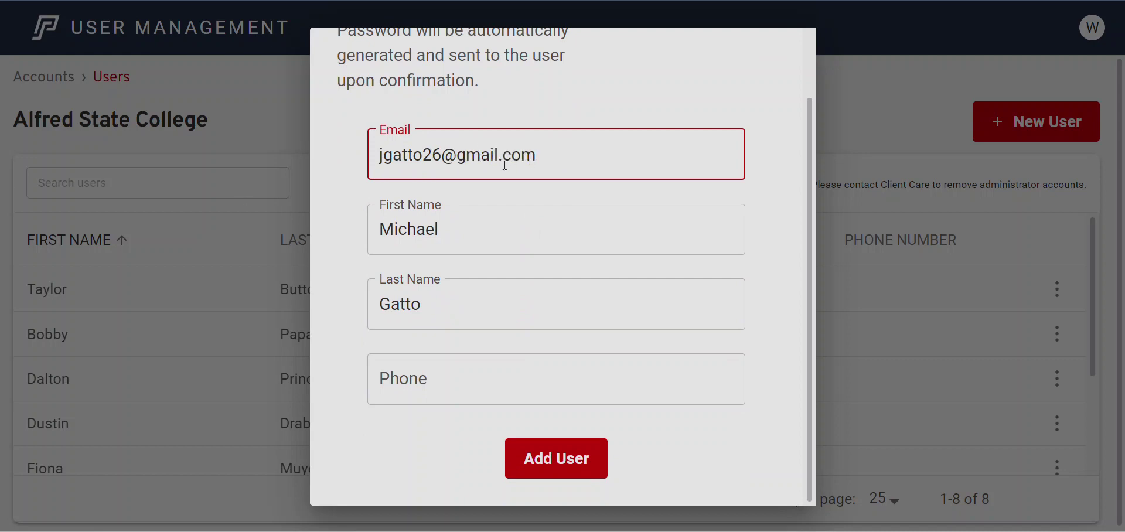
pyautogui.click(528, 246)
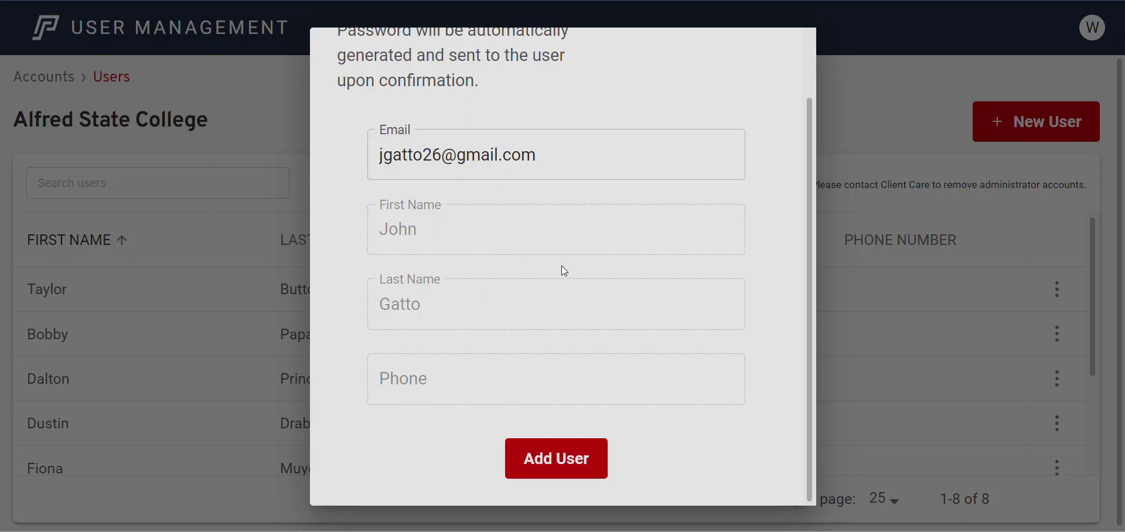
pyautogui.scroll(2, 563, 258)
# Submit the form with Add User, then close the Add User dialog
pyautogui.scroll(-3, 568, 324)
pyautogui.scroll(3, 525, 264)
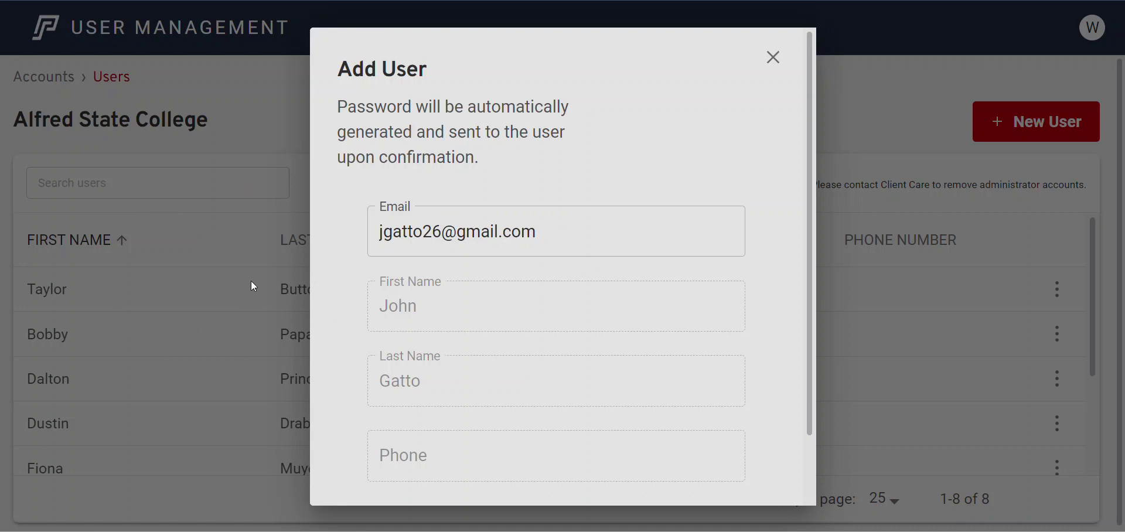
pyautogui.tripleClick(577, 239)
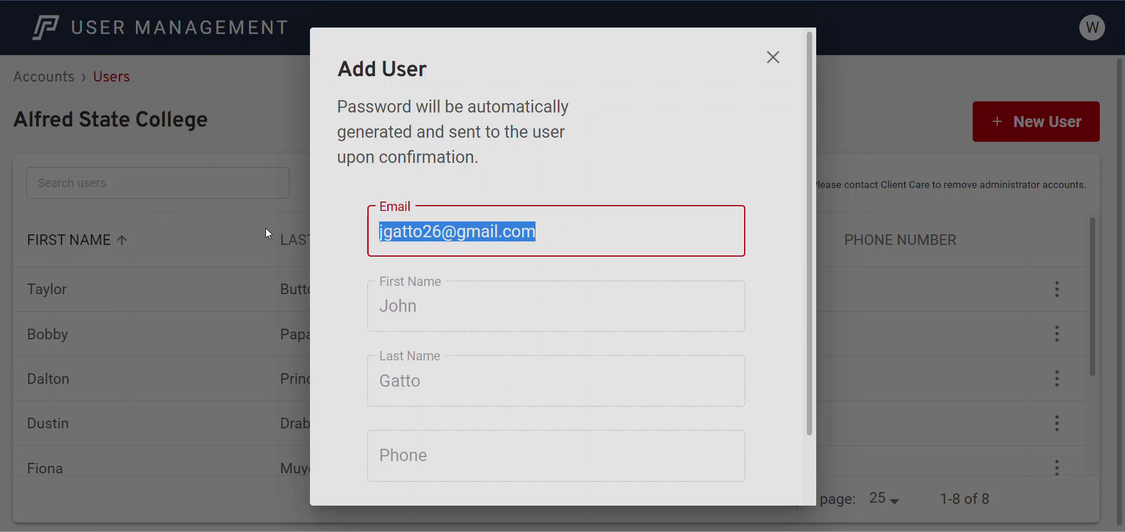
pyautogui.scroll(-2, 441, 227)
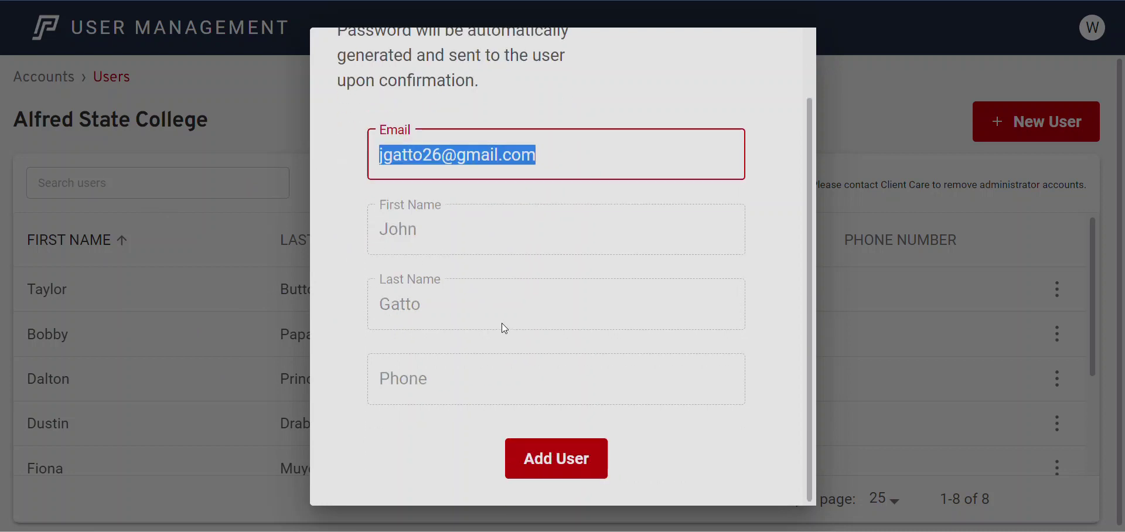
pyautogui.scroll(2, 502, 323)
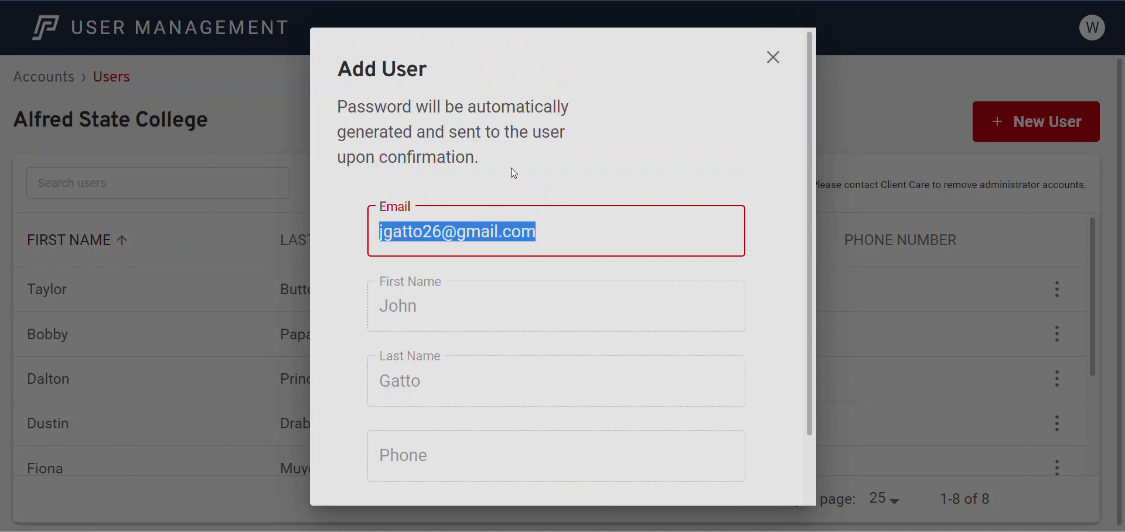
pyautogui.scroll(-1, 513, 173)
pyautogui.click(560, 160)
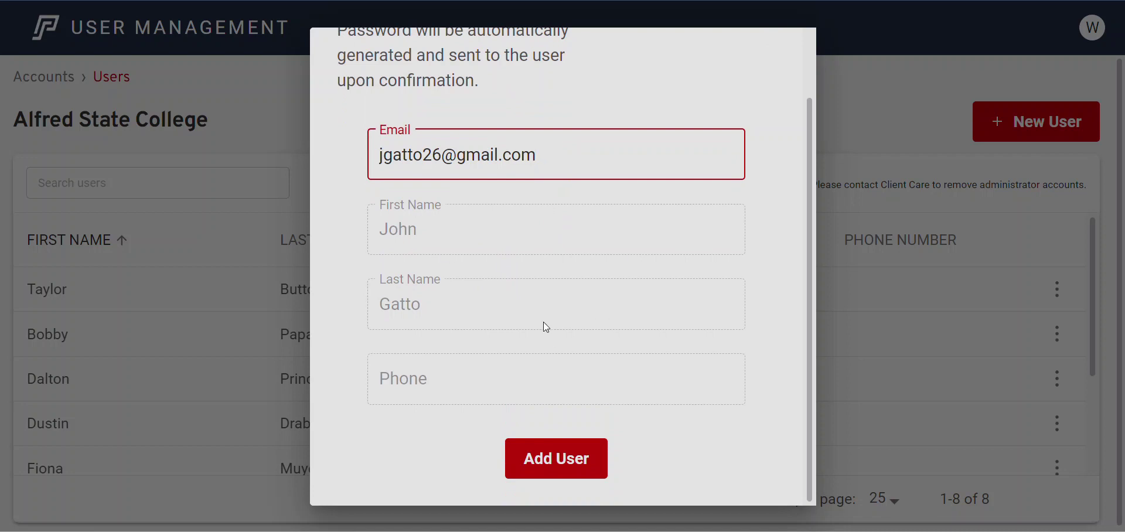
pyautogui.click(576, 466)
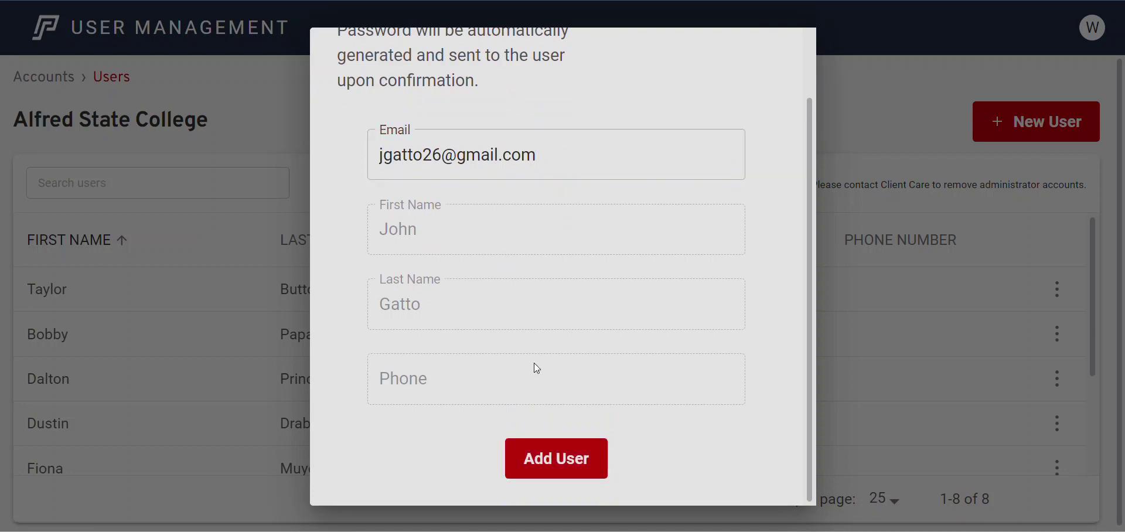
pyautogui.scroll(1, 536, 368)
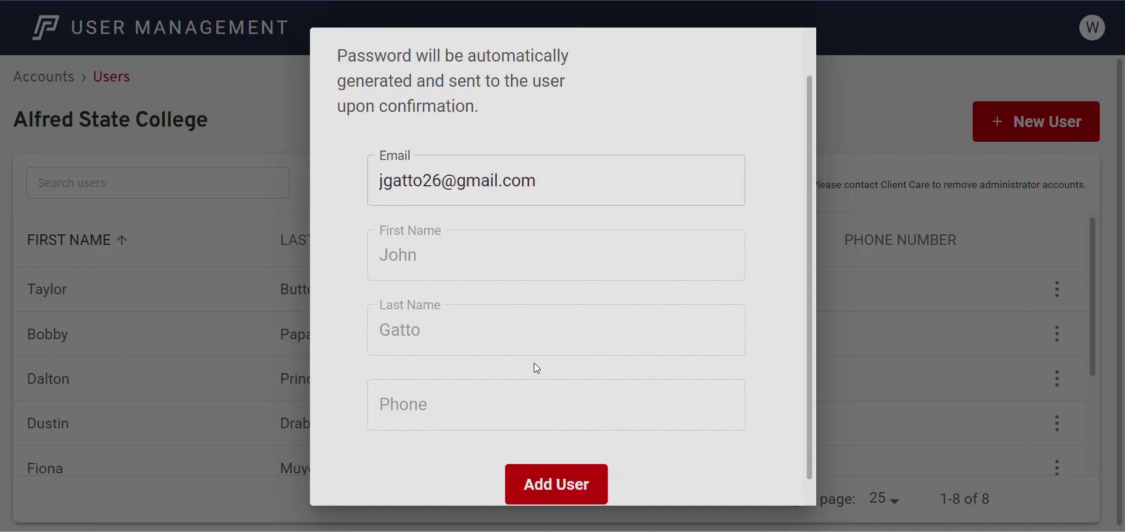
pyautogui.click(773, 57)
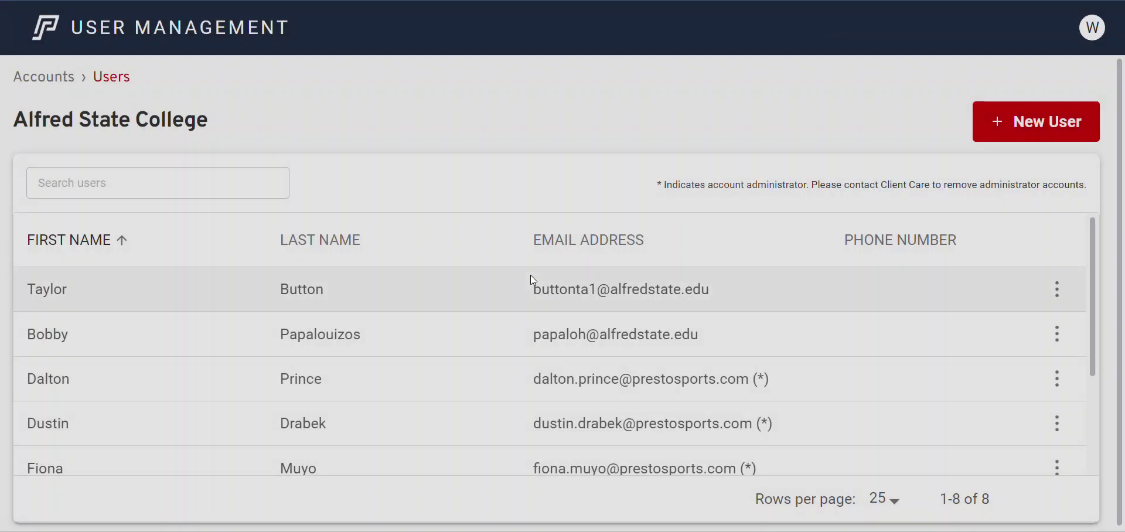
# Reopen New User, enter the existing user's e-mail to auto-fill their name, and add them
pyautogui.scroll(-2, 529, 275)
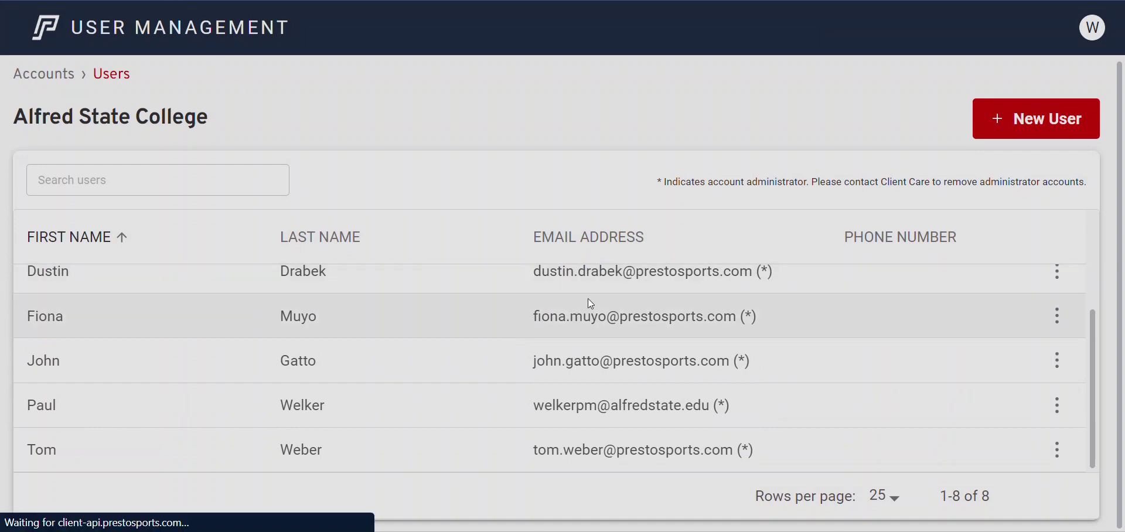
pyautogui.scroll(-3, 588, 299)
pyautogui.scroll(3, 588, 297)
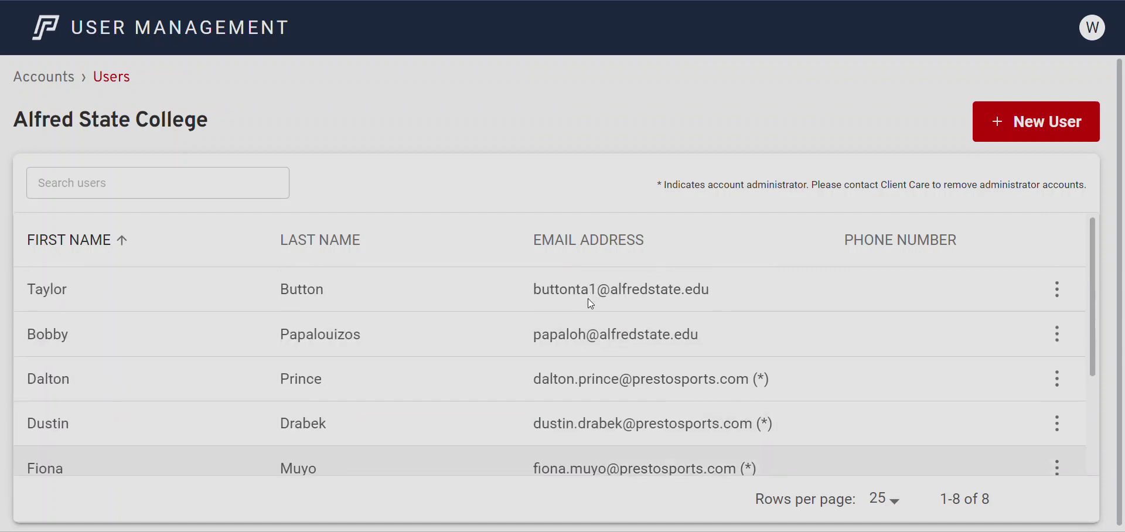
pyautogui.click(1050, 121)
pyautogui.click(562, 232)
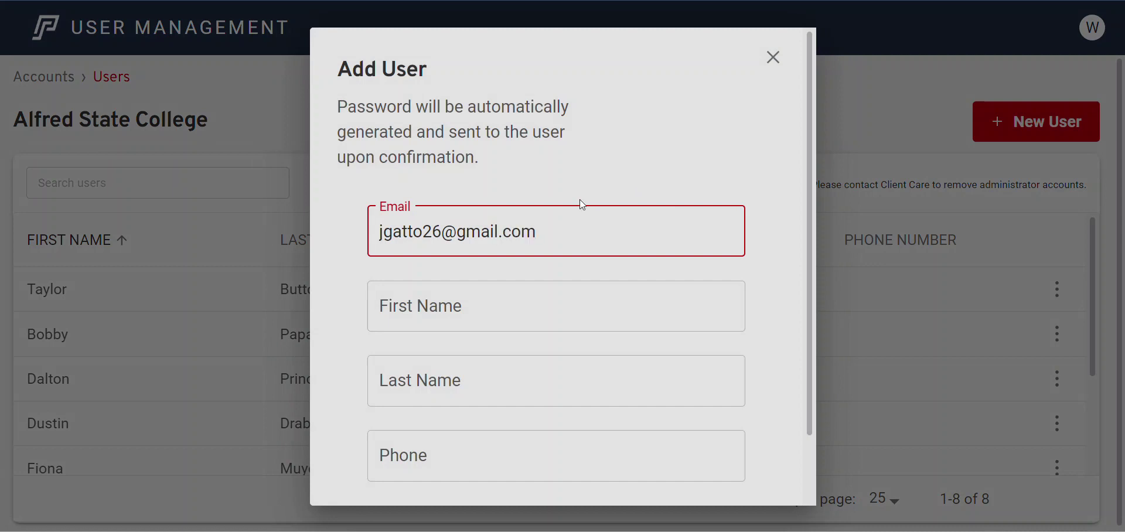
pyautogui.click(581, 195)
pyautogui.scroll(-2, 520, 325)
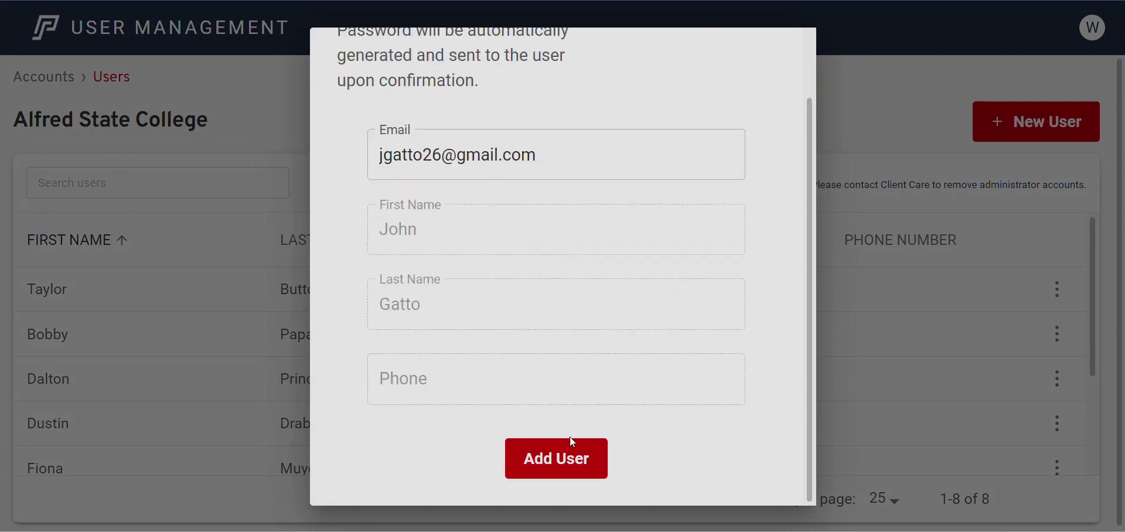
pyautogui.click(571, 458)
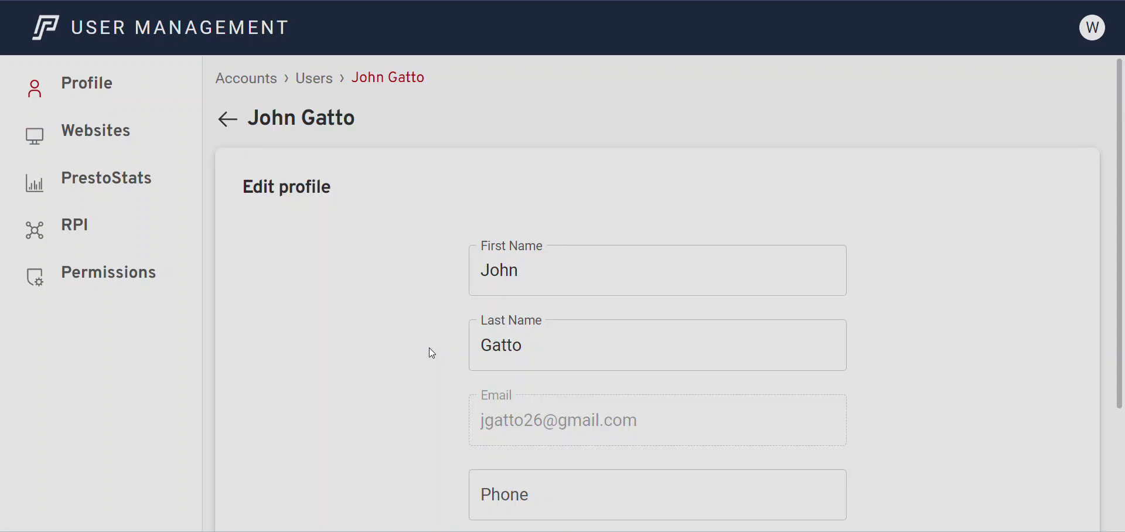
pyautogui.scroll(-3, 690, 306)
pyautogui.scroll(3, 477, 480)
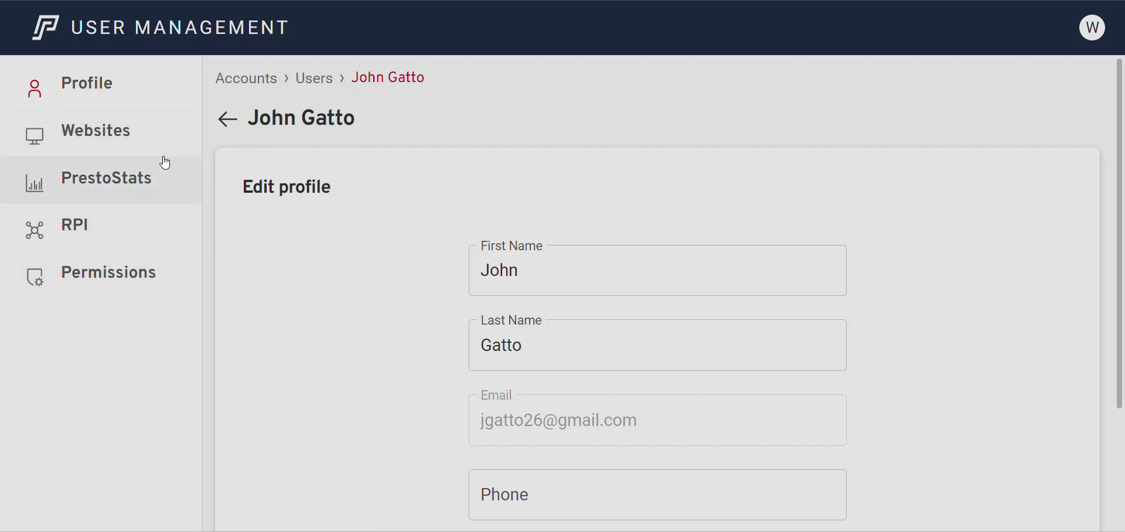
pyautogui.click(132, 141)
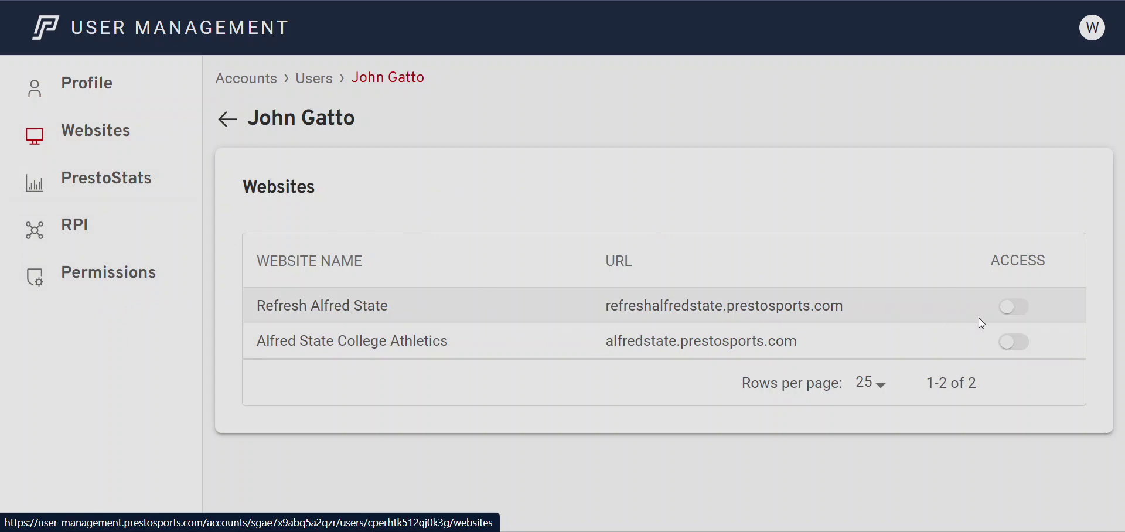
# Switch on the user's access to the Alfred State College Athletics website
pyautogui.click(1013, 342)
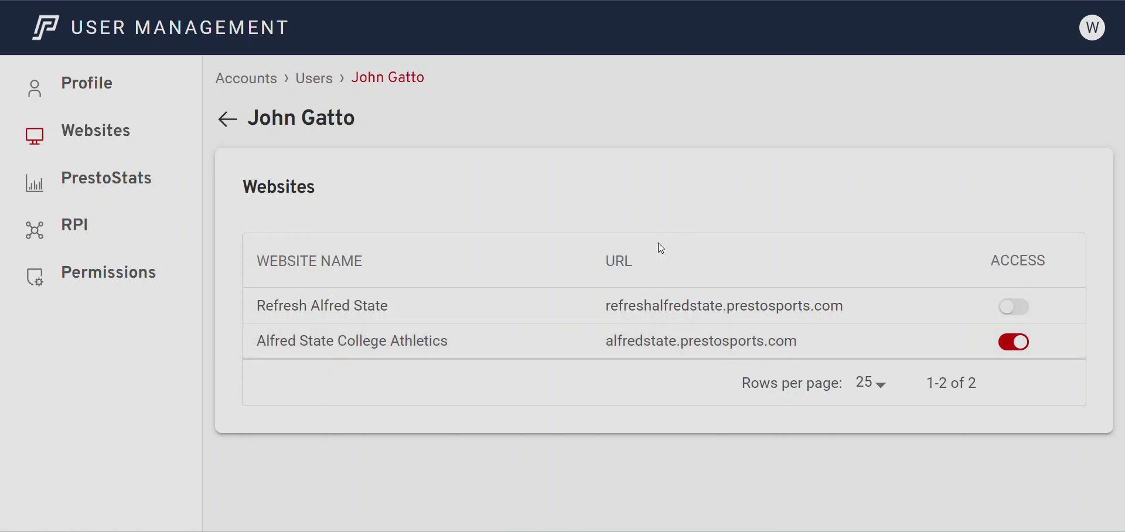
# Set PrestoStats access to Baseball and Basketball only, with Softball off, and apply
pyautogui.click(133, 177)
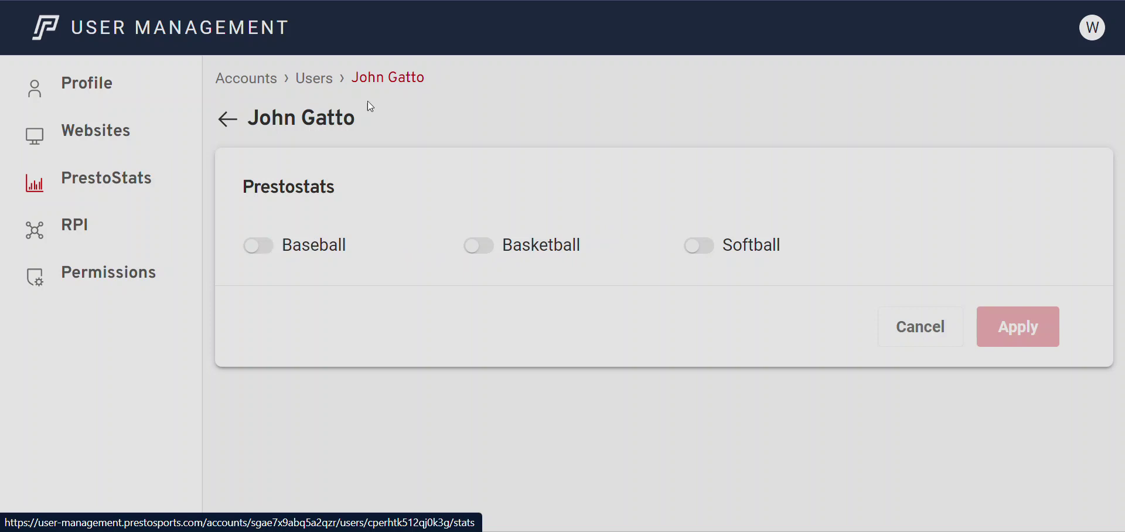
pyautogui.click(270, 246)
pyautogui.click(478, 243)
pyautogui.click(698, 247)
pyautogui.click(1008, 327)
pyautogui.click(258, 246)
pyautogui.click(710, 251)
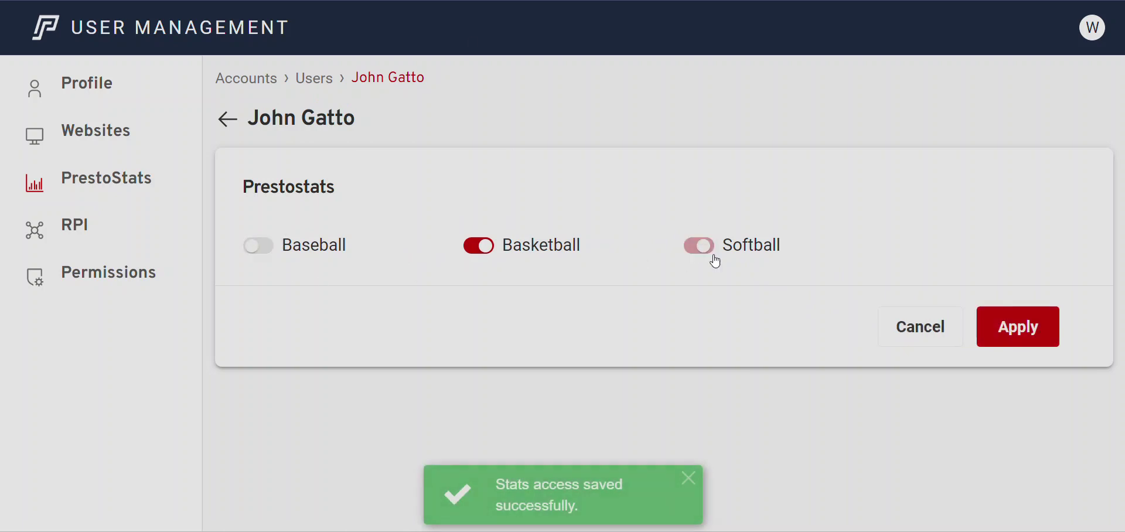
pyautogui.click(1035, 345)
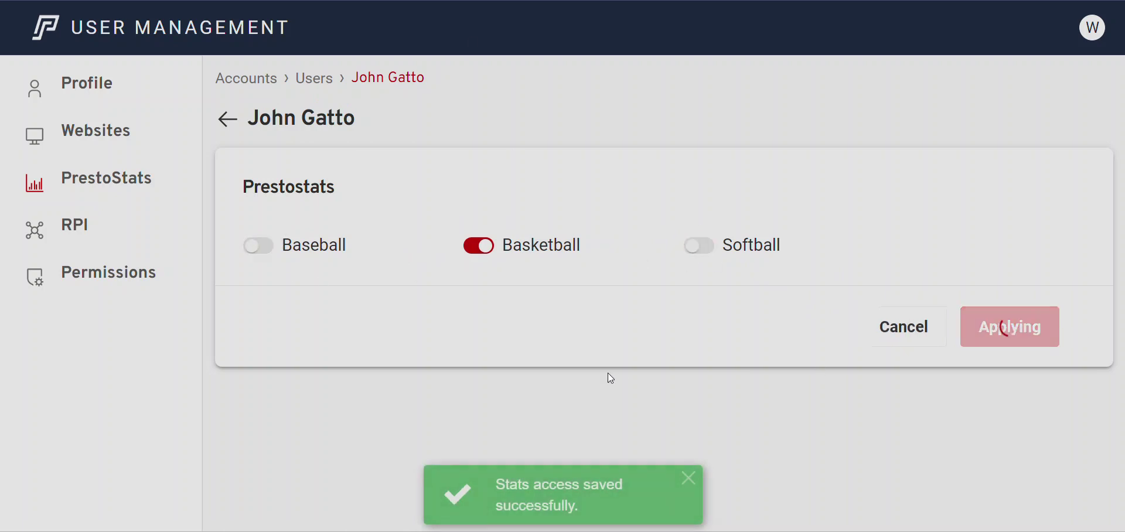
pyautogui.click(259, 245)
pyautogui.click(1025, 343)
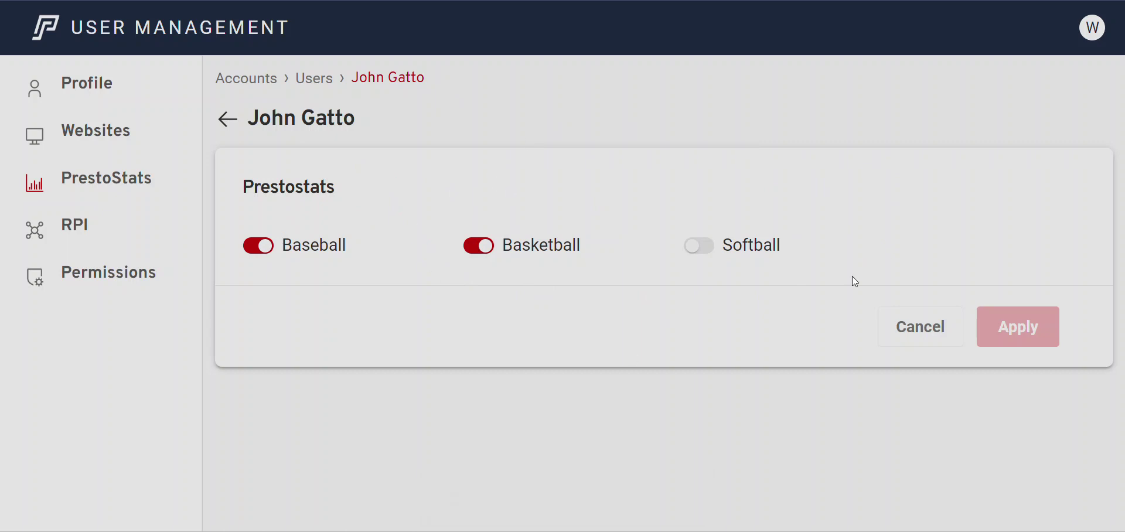
pyautogui.click(112, 231)
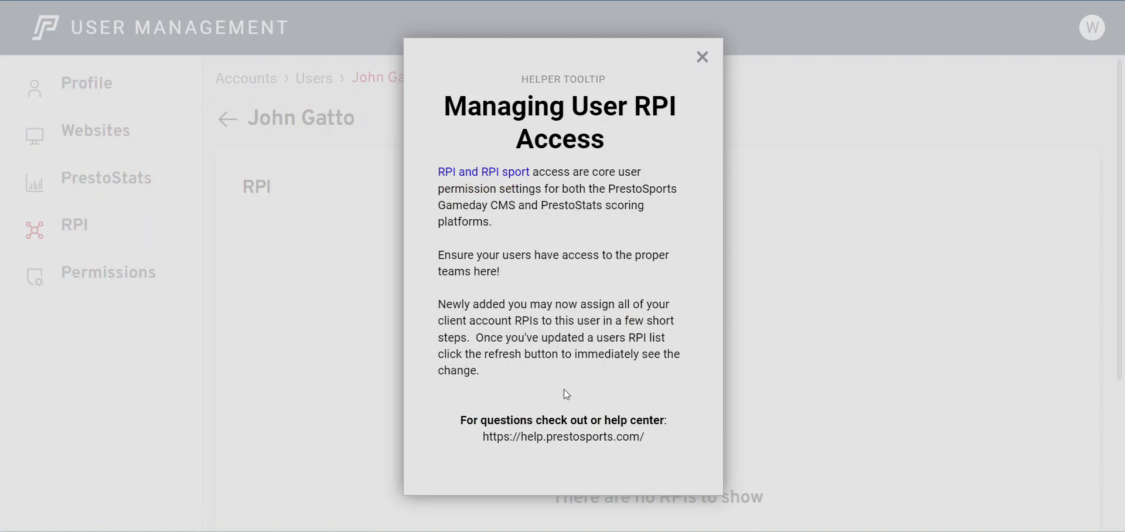
# Dismiss the RPI help tip, start a new RPI and select Alfred State (30170)
pyautogui.click(703, 57)
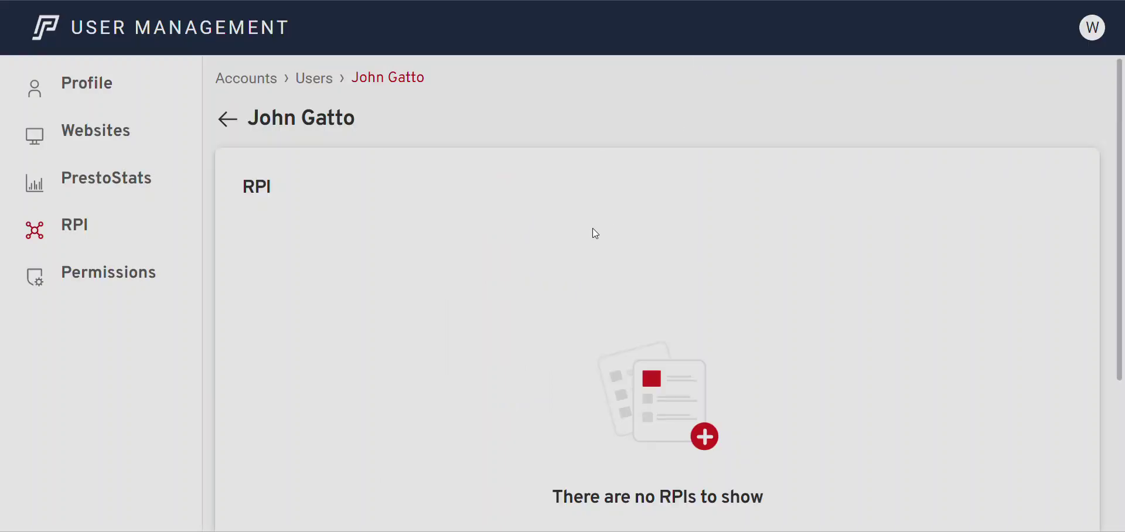
pyautogui.scroll(-4, 595, 233)
pyautogui.click(656, 390)
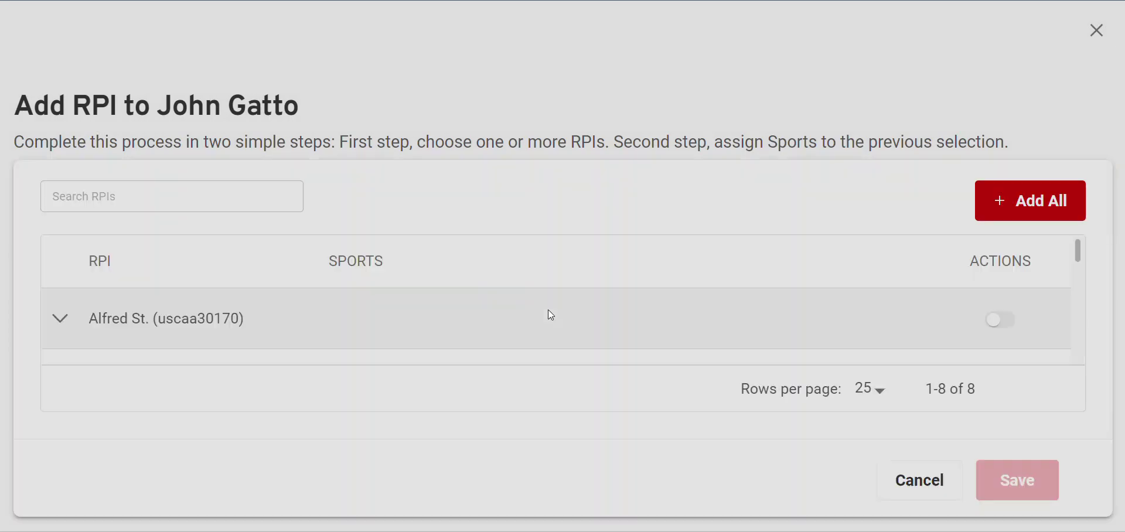
pyautogui.scroll(-5, 1035, 312)
pyautogui.scroll(5, 1028, 321)
pyautogui.scroll(-1, 748, 341)
pyautogui.scroll(2, 706, 338)
pyautogui.scroll(-1, 651, 334)
pyautogui.scroll(2, 651, 334)
pyautogui.moveTo(1078, 251); pyautogui.dragTo(1081, 258)
pyautogui.click(1000, 349)
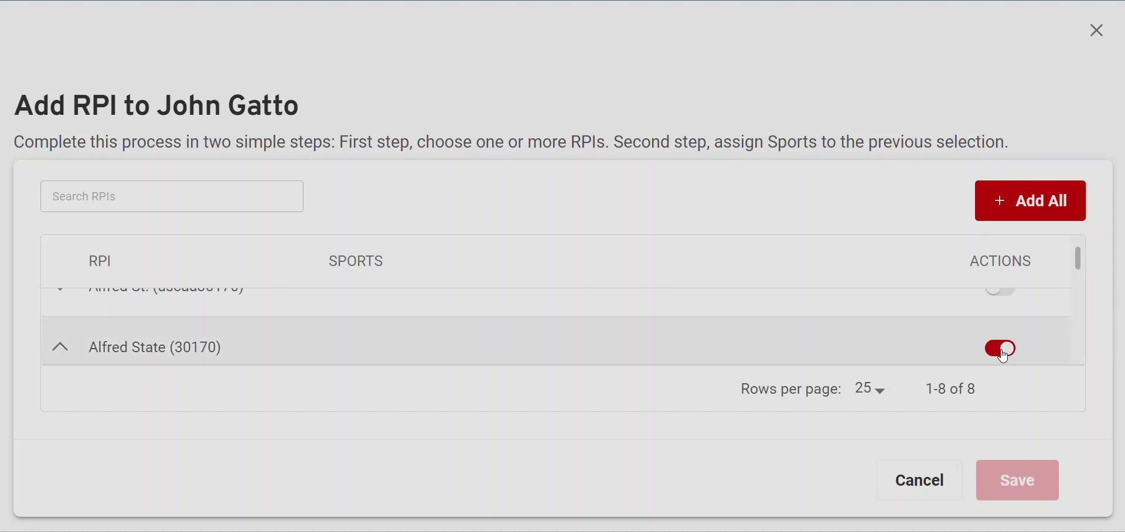
# Assign Basketball (Women) as the Alfred State RPI's sport and save
pyautogui.scroll(-1, 352, 328)
pyautogui.scroll(1, 116, 326)
pyautogui.click(87, 328)
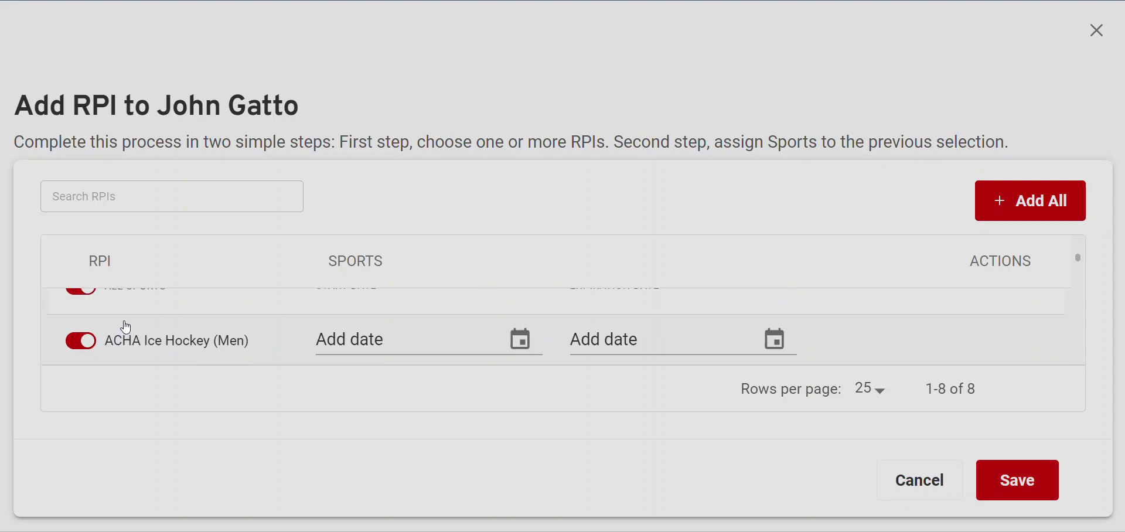
pyautogui.click(81, 339)
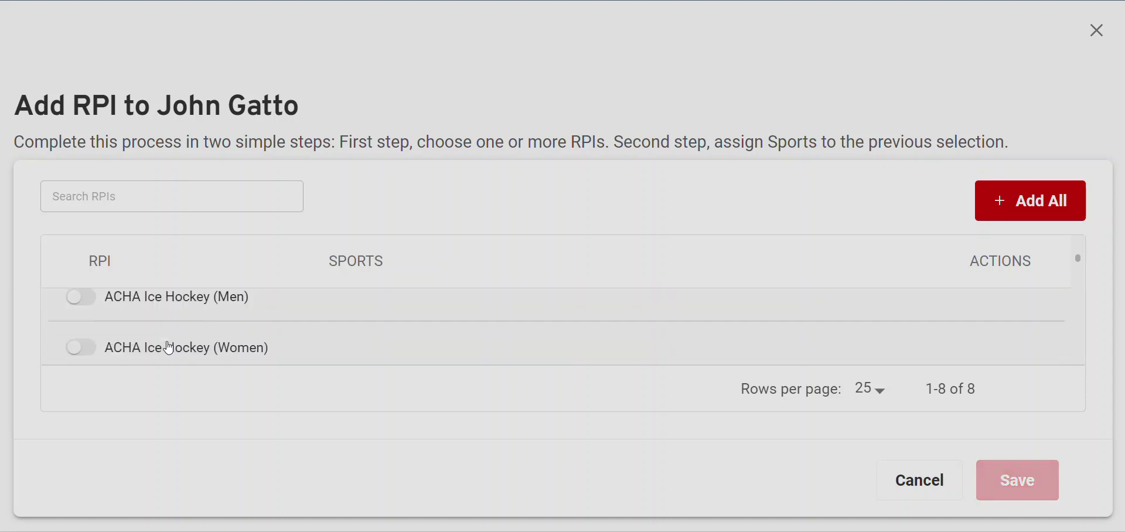
pyautogui.scroll(-1, 167, 342)
pyautogui.scroll(-1, 166, 342)
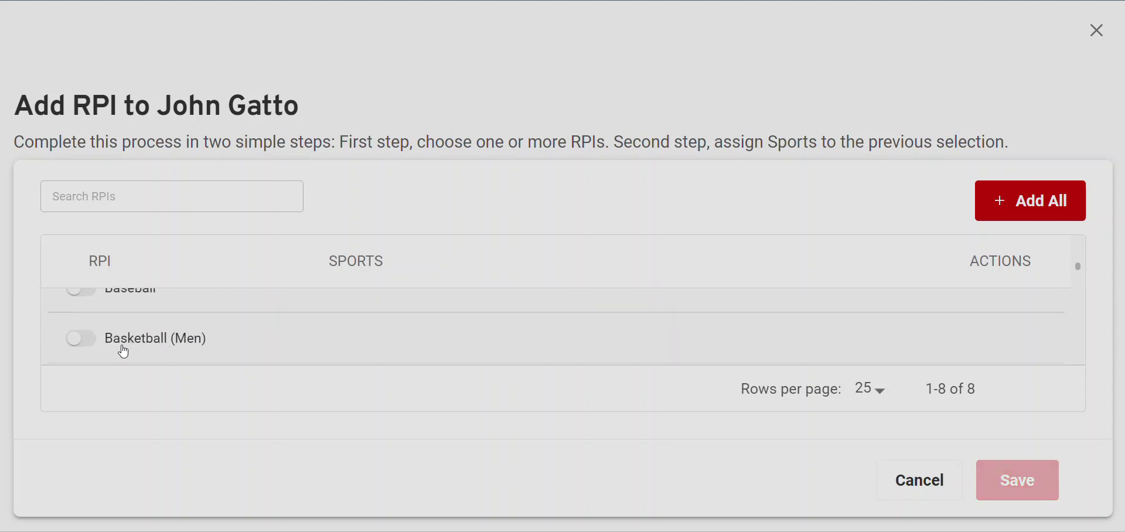
pyautogui.click(82, 339)
pyautogui.scroll(2, 84, 359)
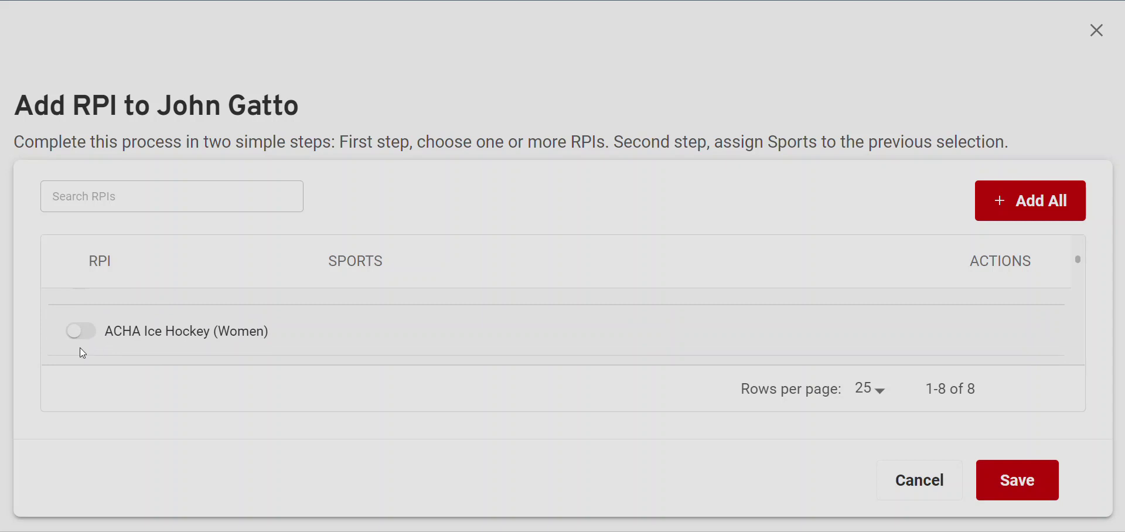
pyautogui.scroll(-2, 87, 340)
pyautogui.click(86, 299)
pyautogui.scroll(-1, 94, 320)
pyautogui.scroll(1, 93, 320)
pyautogui.click(81, 338)
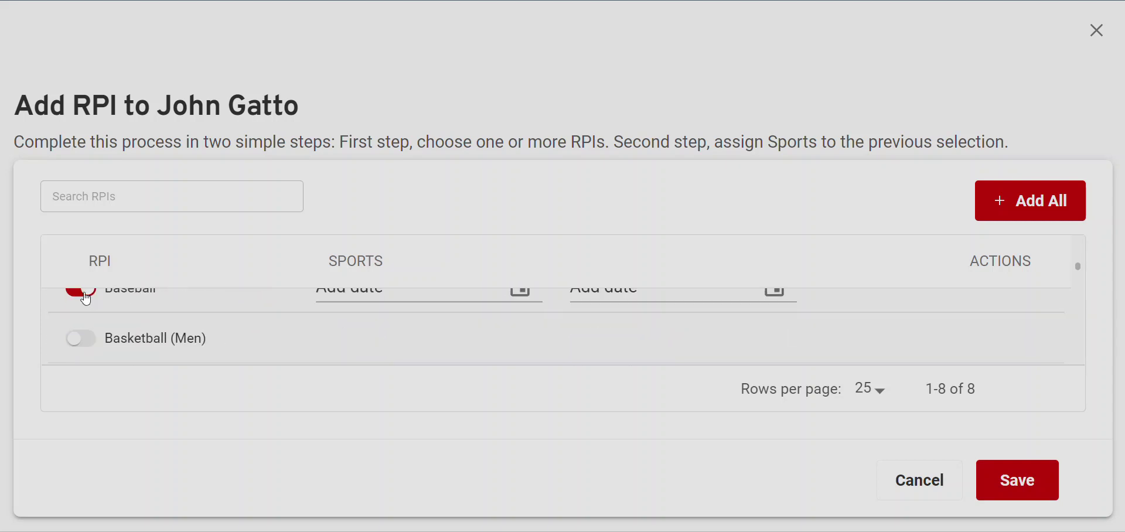
pyautogui.click(89, 297)
pyautogui.scroll(-1, 87, 319)
pyautogui.click(84, 298)
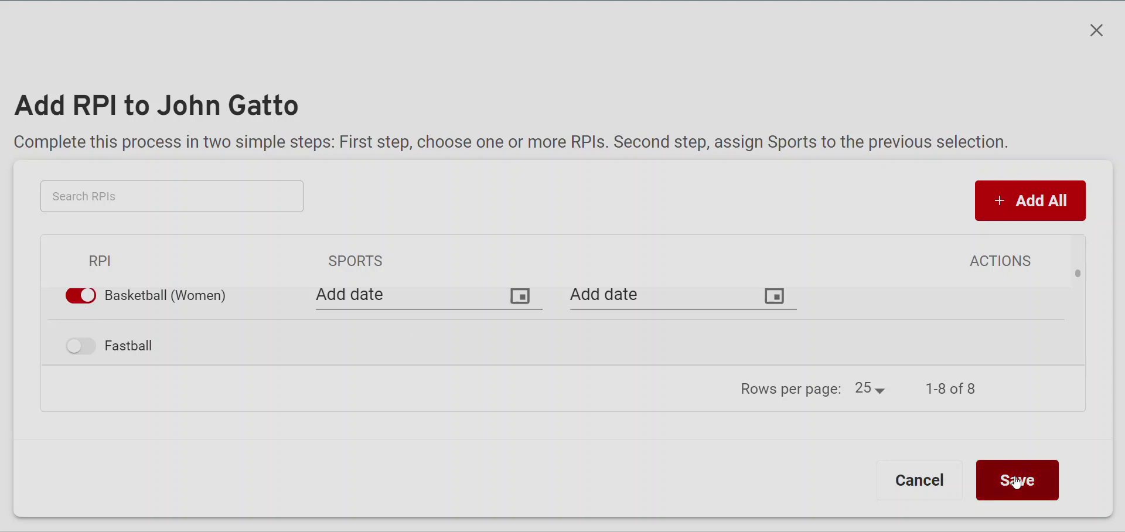
pyautogui.click(1014, 478)
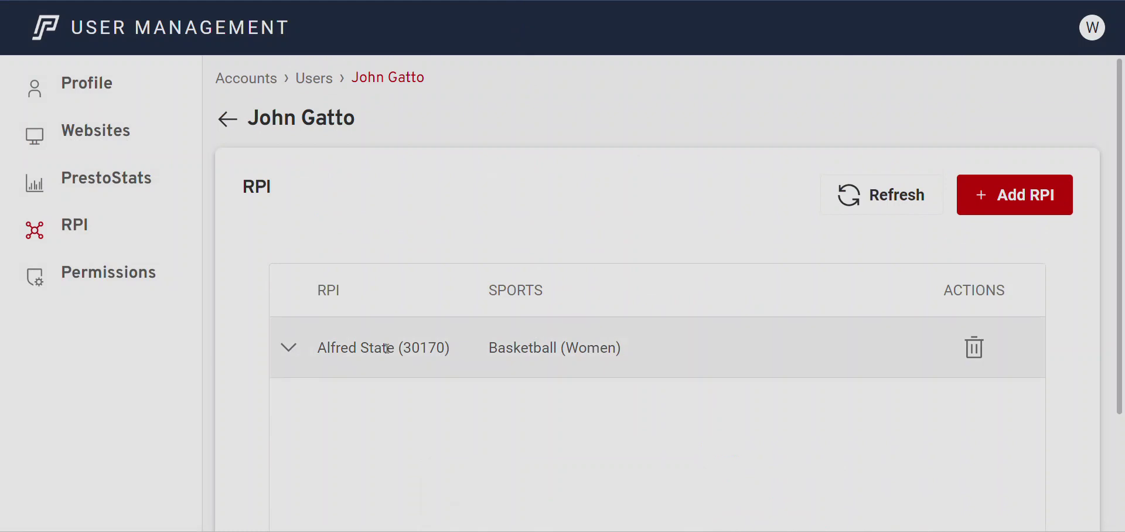
# Turn on All Sports for Alfred State, then remove both ACHA Ice Hockey, Fastball and both Ice Hockey rows
pyautogui.click(292, 353)
pyautogui.scroll(-10, 713, 411)
pyautogui.scroll(-8, 645, 276)
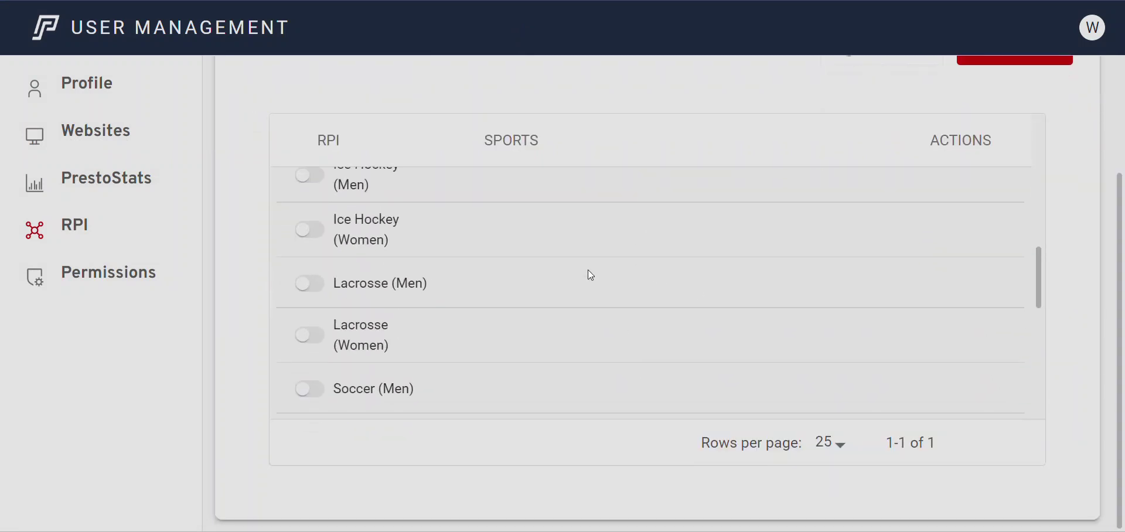
pyautogui.scroll(15, 331, 326)
pyautogui.click(311, 264)
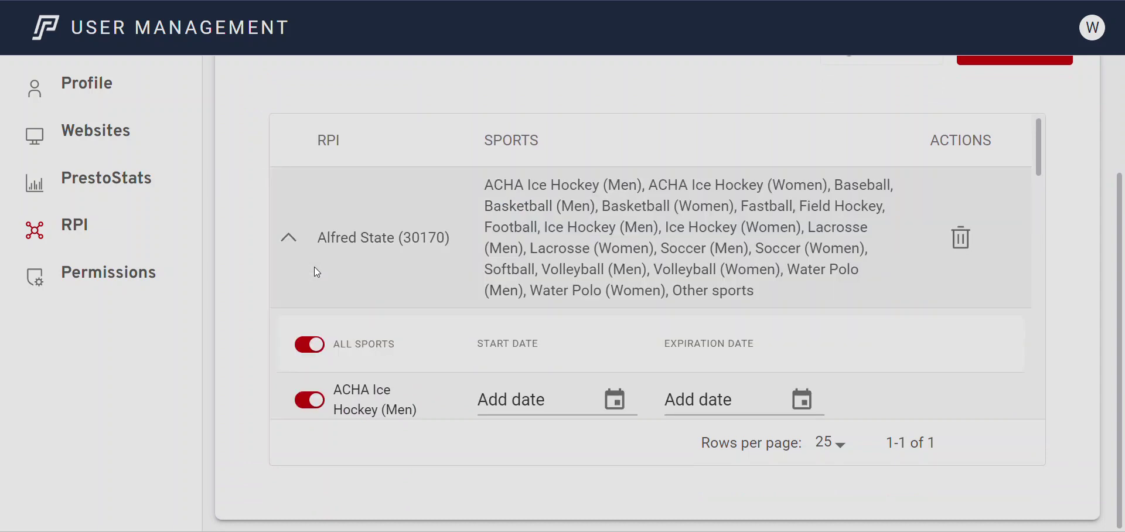
pyautogui.scroll(-2, 322, 281)
pyautogui.click(310, 311)
pyautogui.click(307, 361)
pyautogui.scroll(-7, 355, 328)
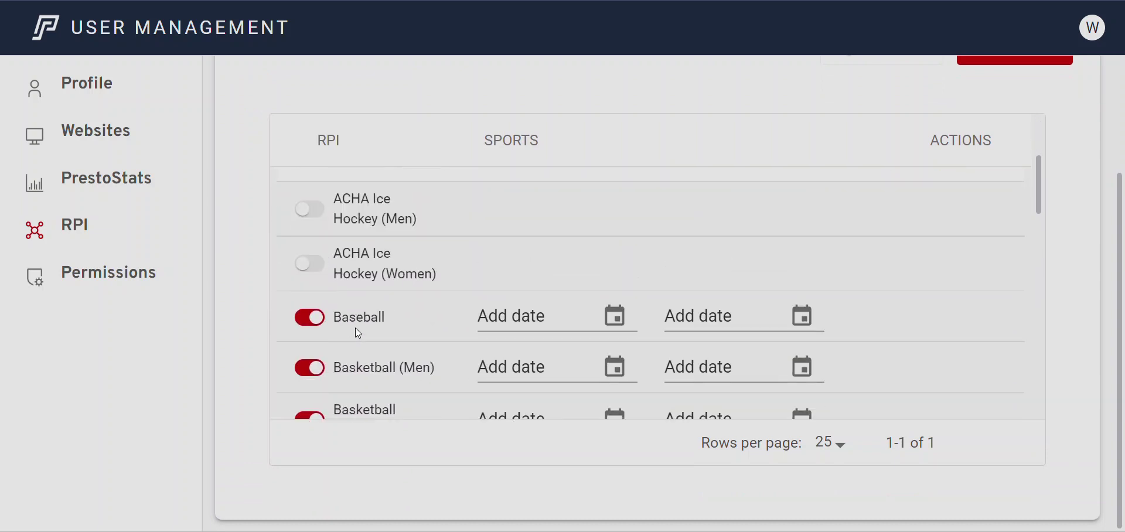
pyautogui.click(309, 185)
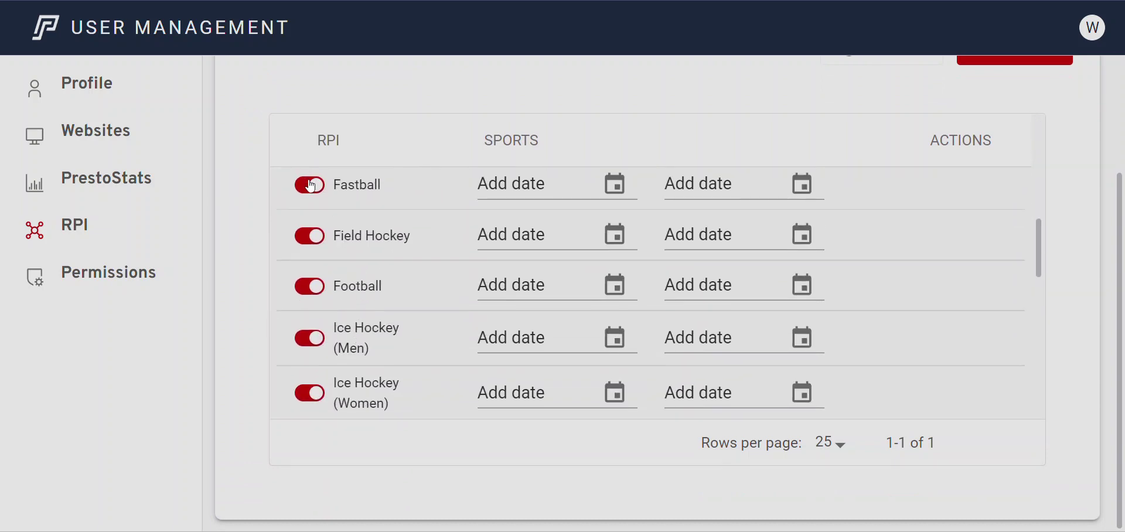
pyautogui.scroll(-2, 321, 316)
pyautogui.click(319, 297)
pyautogui.click(319, 246)
# Remove Volleyball (Men) and both Water Polo rows, then apply the sports list
pyautogui.scroll(-3, 339, 320)
pyautogui.scroll(-3, 325, 305)
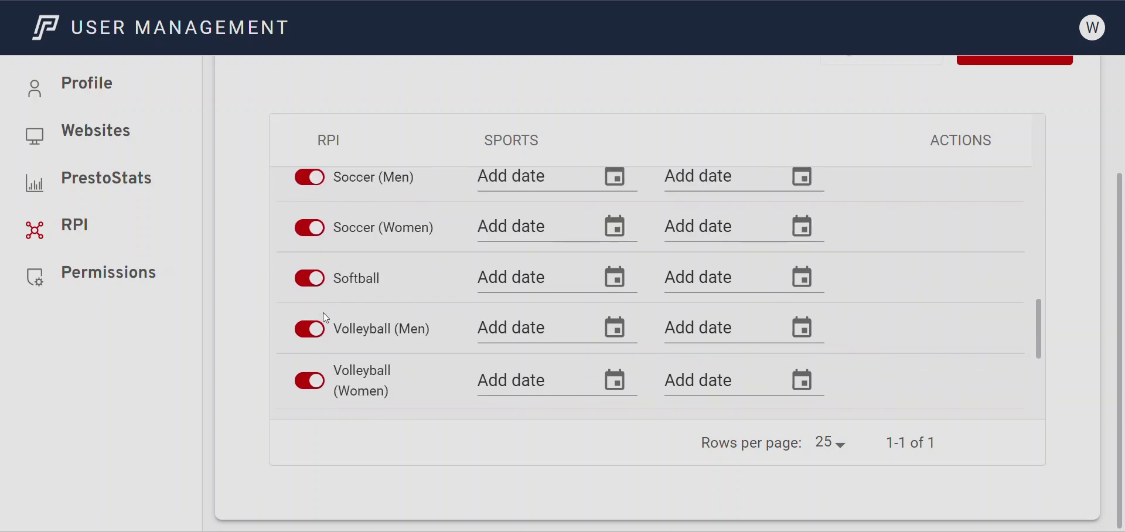
pyautogui.click(326, 252)
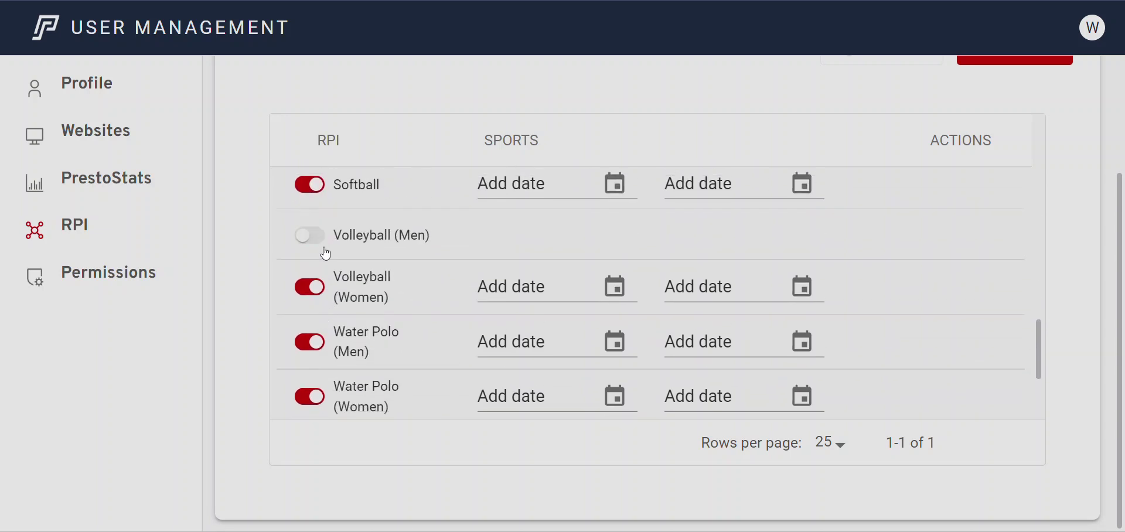
pyautogui.click(311, 349)
pyautogui.click(309, 401)
pyautogui.scroll(-3, 374, 363)
pyautogui.scroll(15, 445, 283)
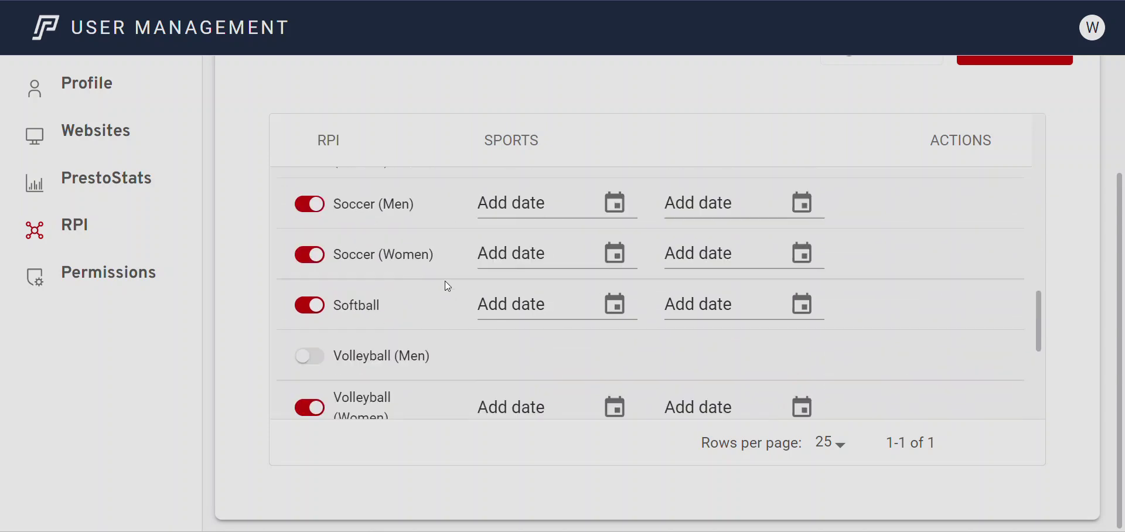
pyautogui.scroll(-15, 457, 305)
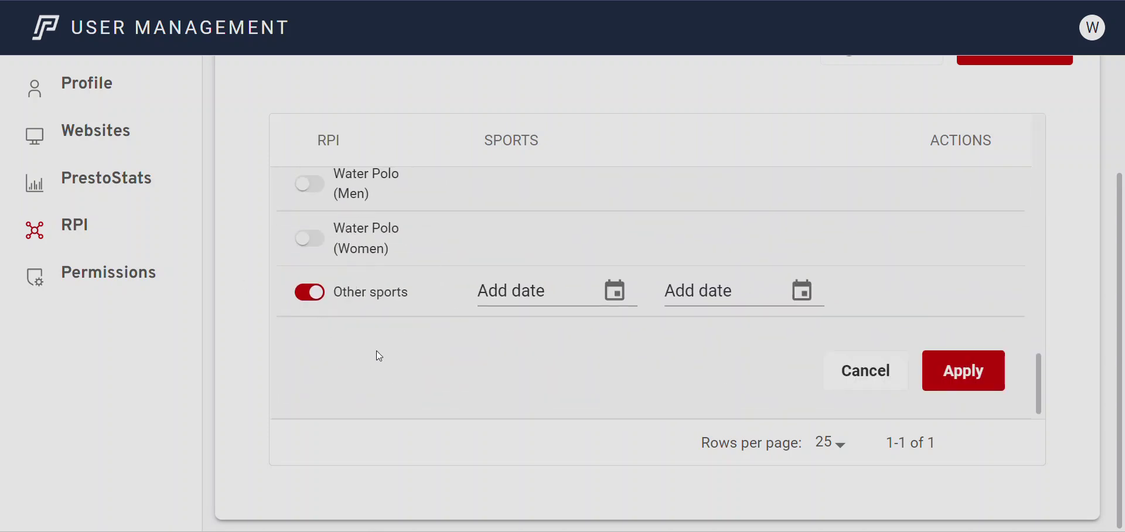
pyautogui.scroll(15, 398, 334)
pyautogui.scroll(-15, 427, 316)
pyautogui.click(999, 360)
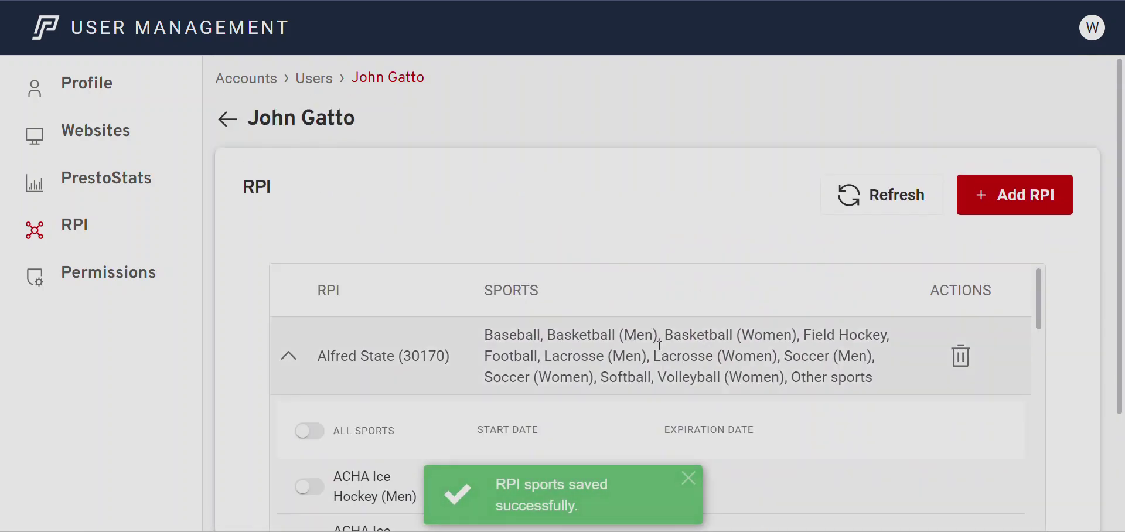
pyautogui.scroll(-3, 586, 346)
pyautogui.scroll(3, 435, 351)
pyautogui.click(292, 358)
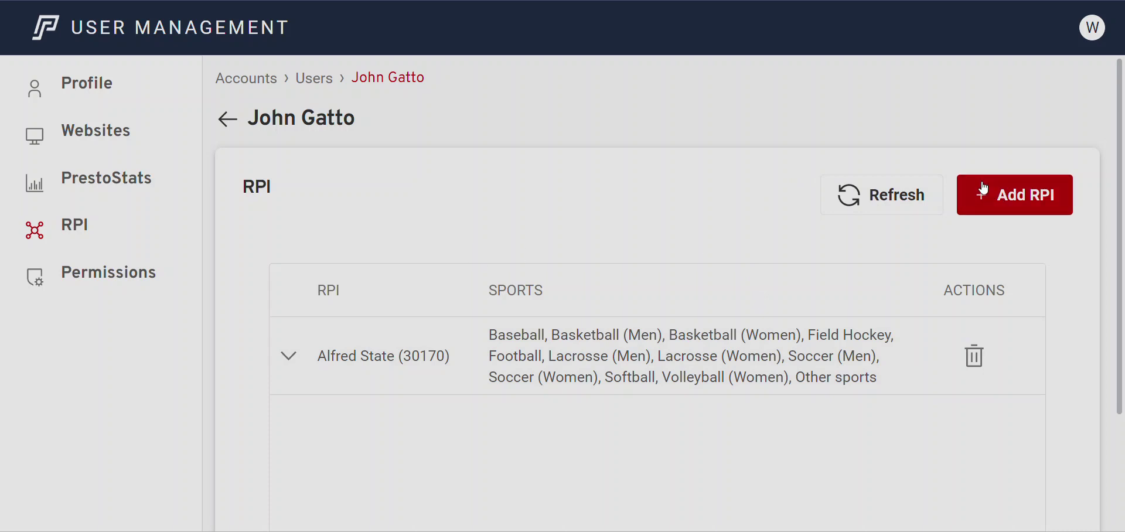
# Add all available RPIs to the user, confirm with Yes, and refresh the RPI list
pyautogui.click(1007, 212)
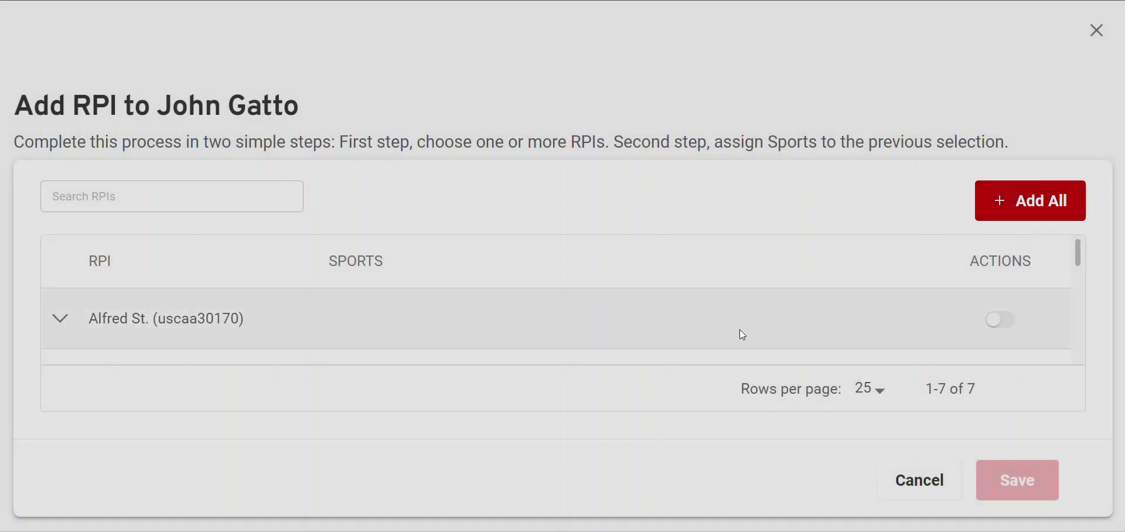
pyautogui.scroll(-6, 739, 329)
pyautogui.scroll(6, 583, 332)
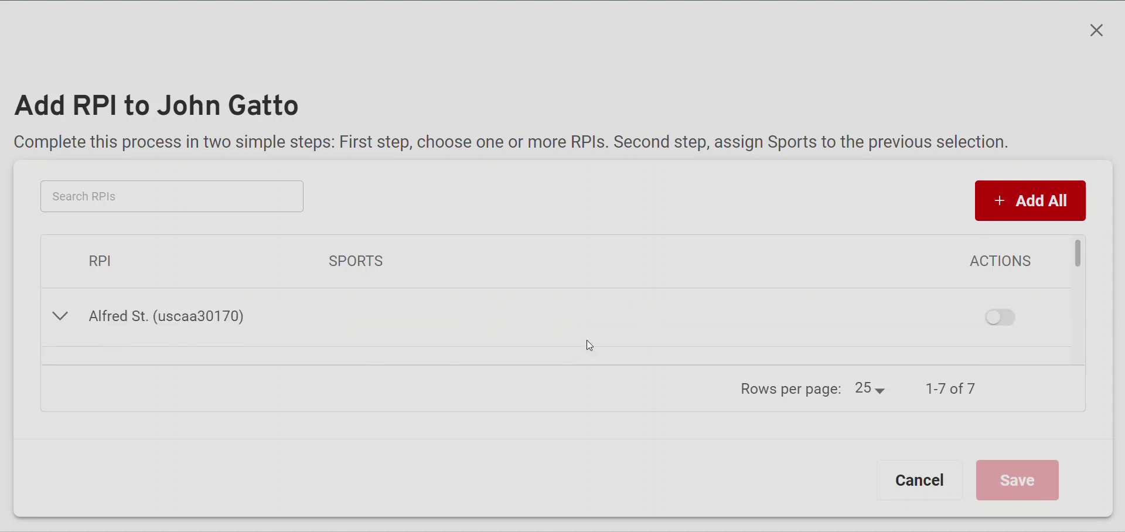
pyautogui.click(1020, 206)
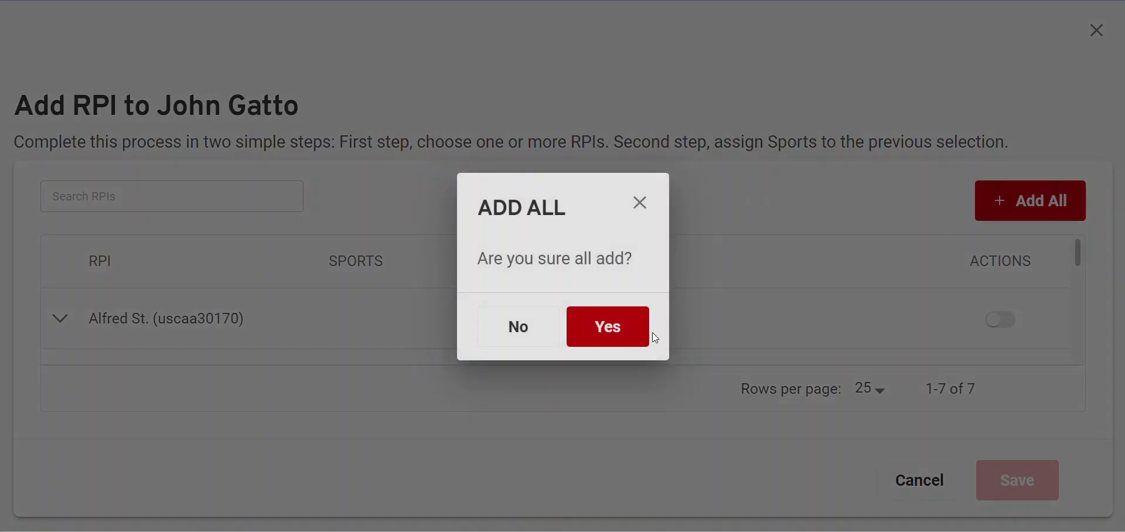
pyautogui.click(620, 324)
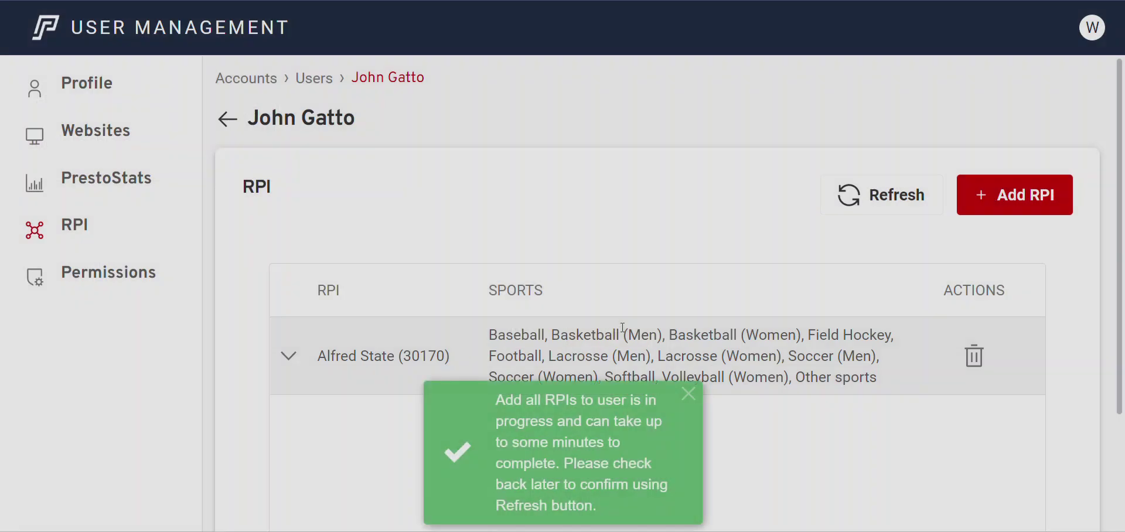
pyautogui.scroll(-2, 608, 305)
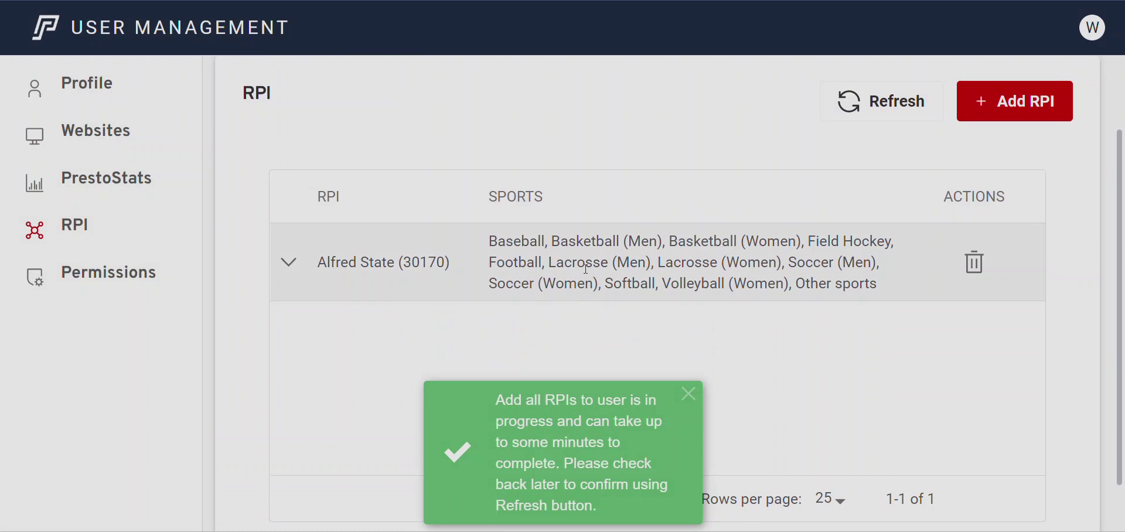
pyautogui.click(875, 105)
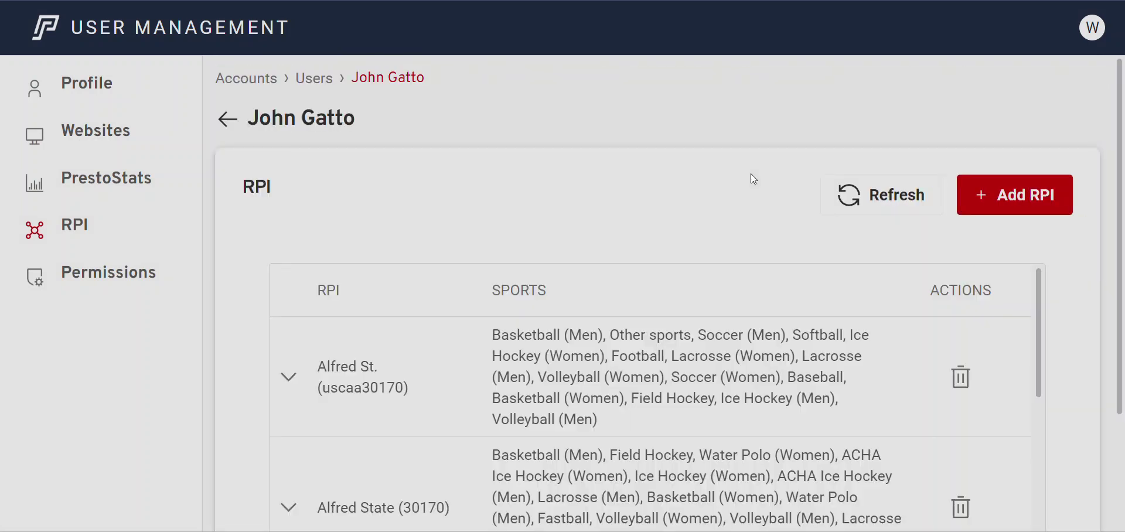
pyautogui.scroll(-2, 739, 185)
pyautogui.scroll(-3, 662, 244)
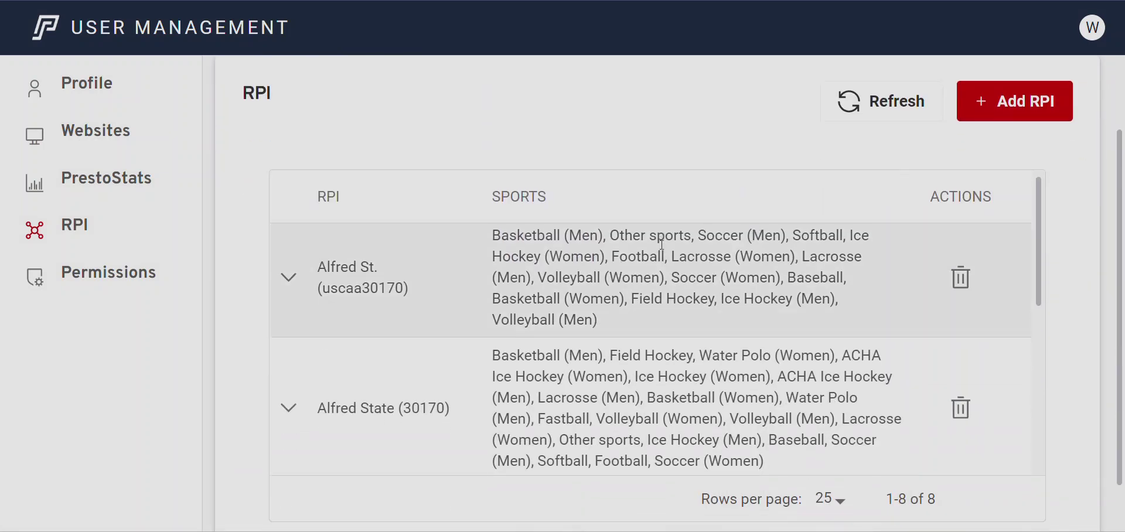
pyautogui.scroll(-3, 662, 245)
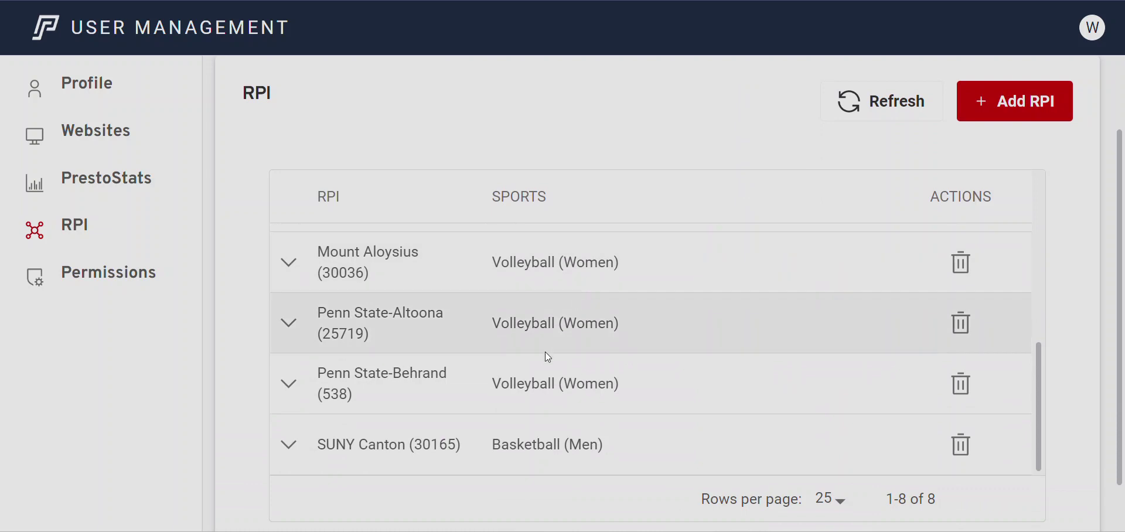
pyautogui.scroll(-1, 581, 395)
pyautogui.scroll(3, 583, 331)
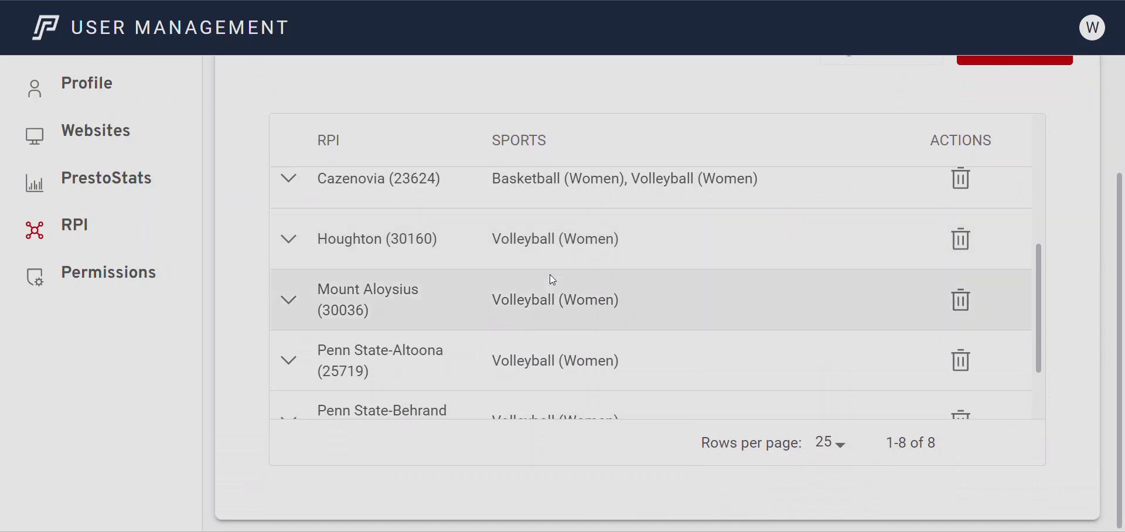
pyautogui.scroll(2, 552, 281)
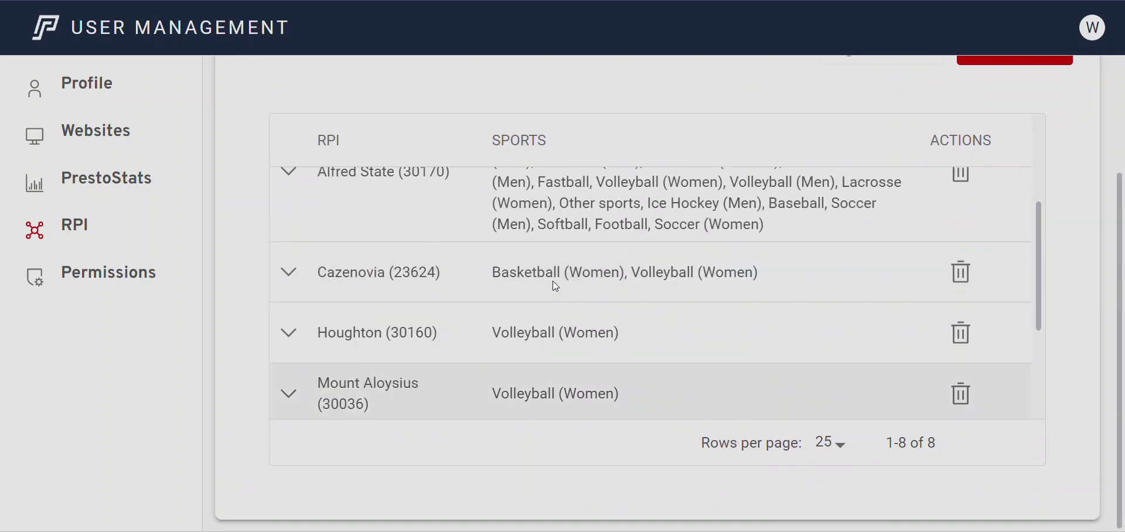
pyautogui.scroll(-3, 523, 275)
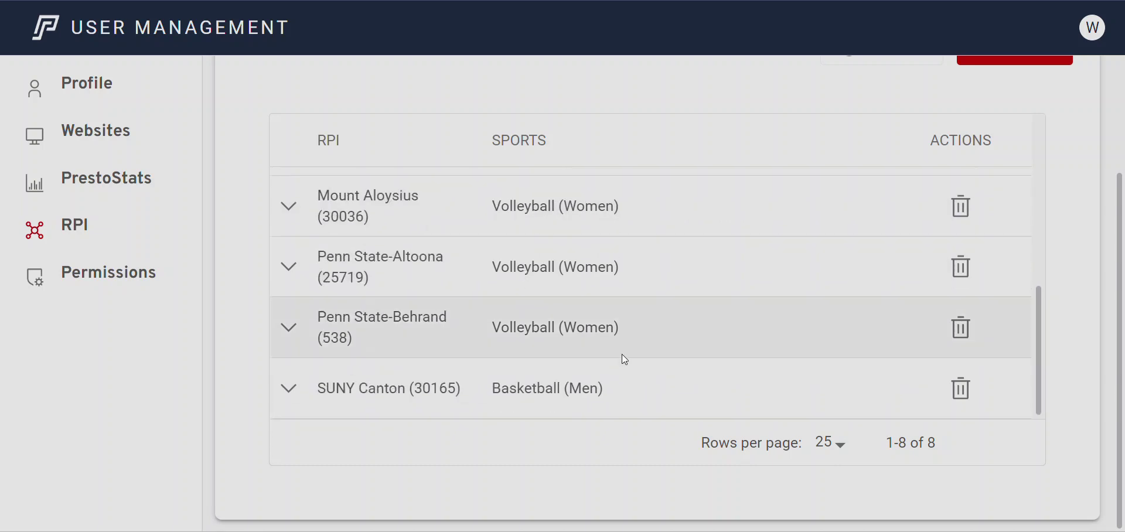
pyautogui.scroll(5, 622, 389)
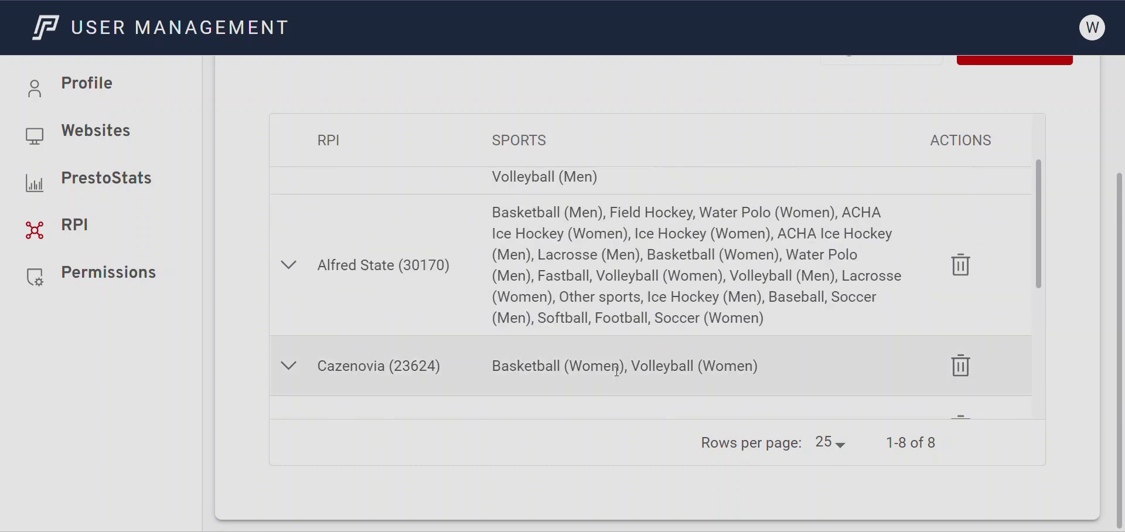
pyautogui.scroll(-5, 670, 346)
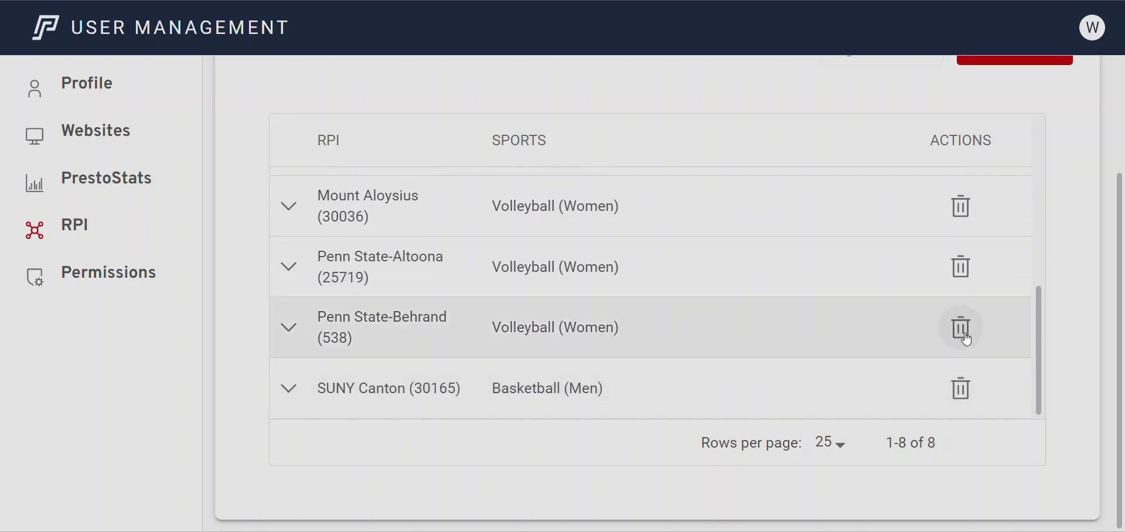
# Remove the Penn State-Behrand, Cazenovia and Houghton RPIs from the user, confirming each removal
pyautogui.click(960, 328)
pyautogui.click(664, 354)
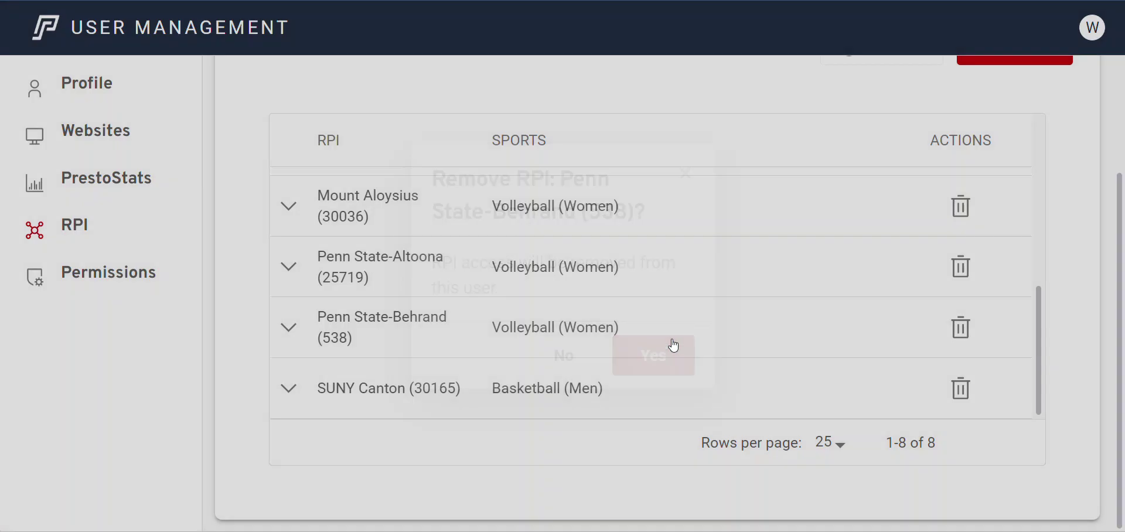
pyautogui.scroll(5, 751, 328)
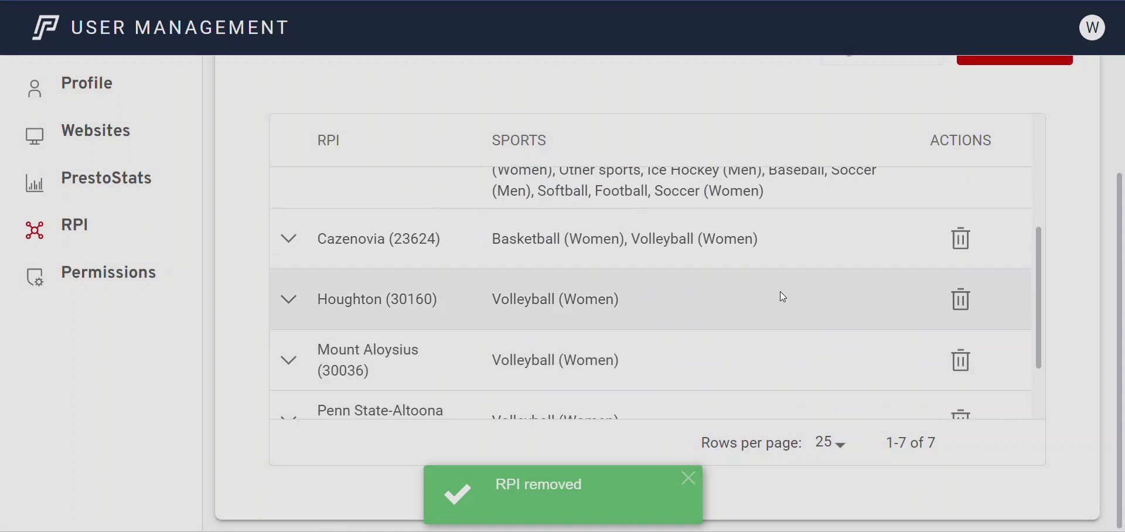
pyautogui.scroll(3, 788, 297)
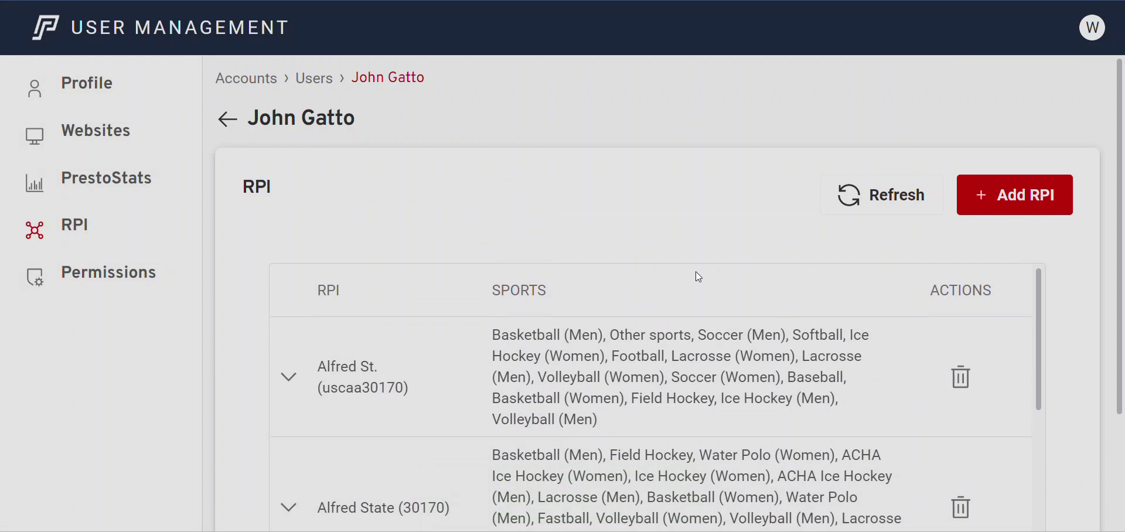
pyautogui.scroll(-3, 697, 293)
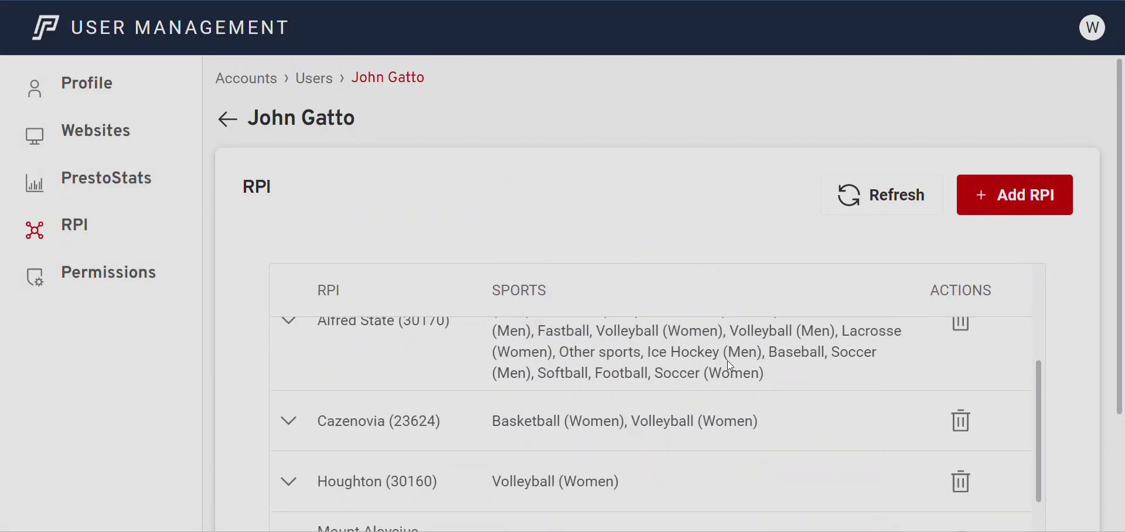
pyautogui.click(955, 426)
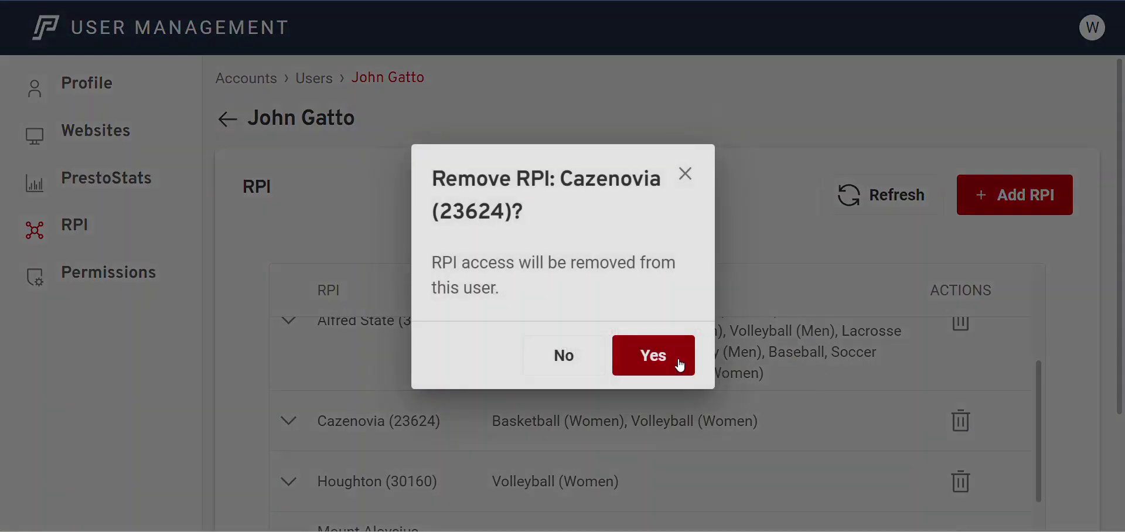
pyautogui.click(674, 360)
pyautogui.click(949, 429)
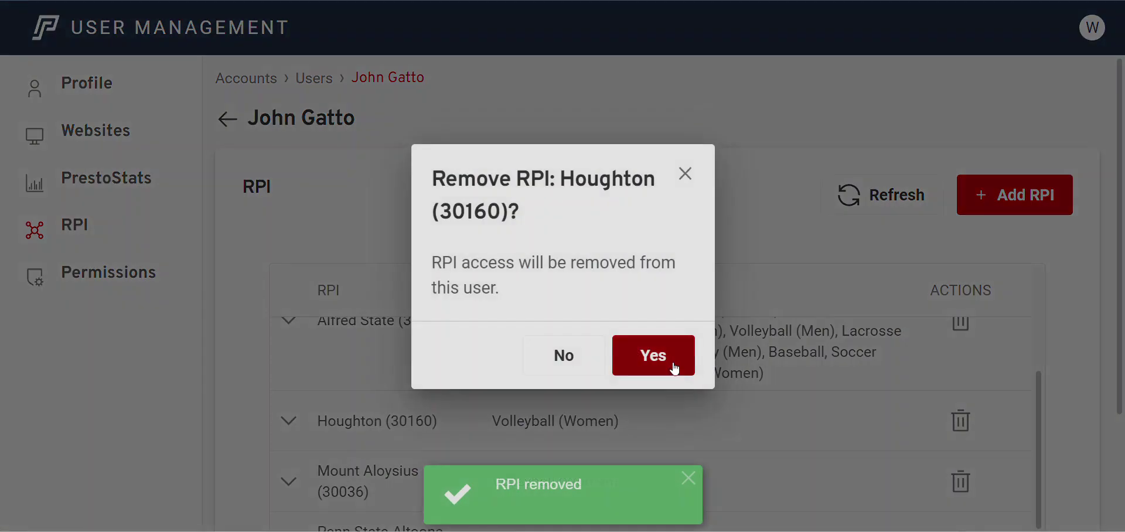
pyautogui.click(674, 361)
# Remove the Mount Aloysius, Penn State-Altoona, SUNY Canton and extra Alfred St. RPIs, confirming each
pyautogui.click(958, 420)
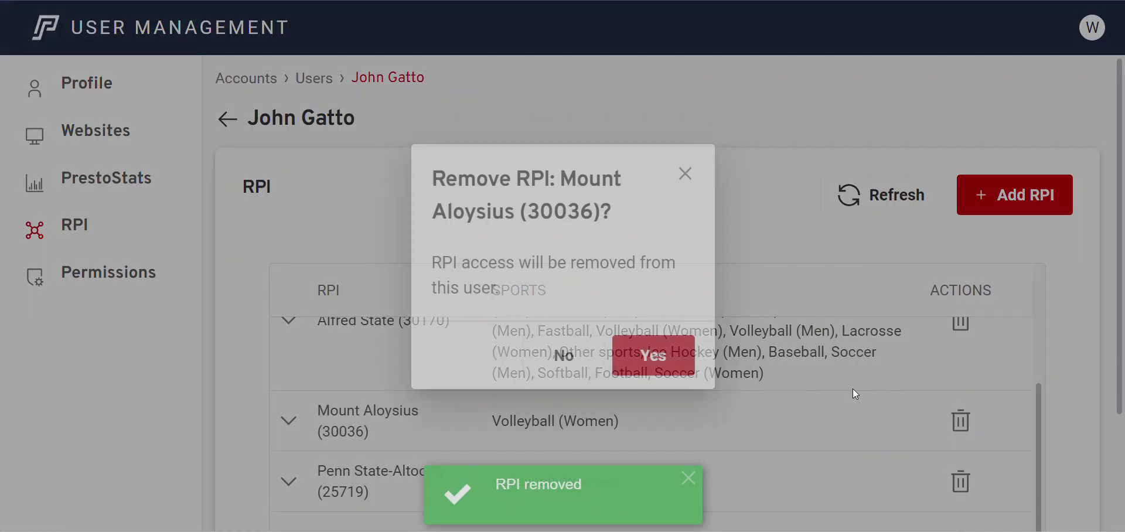
pyautogui.click(683, 360)
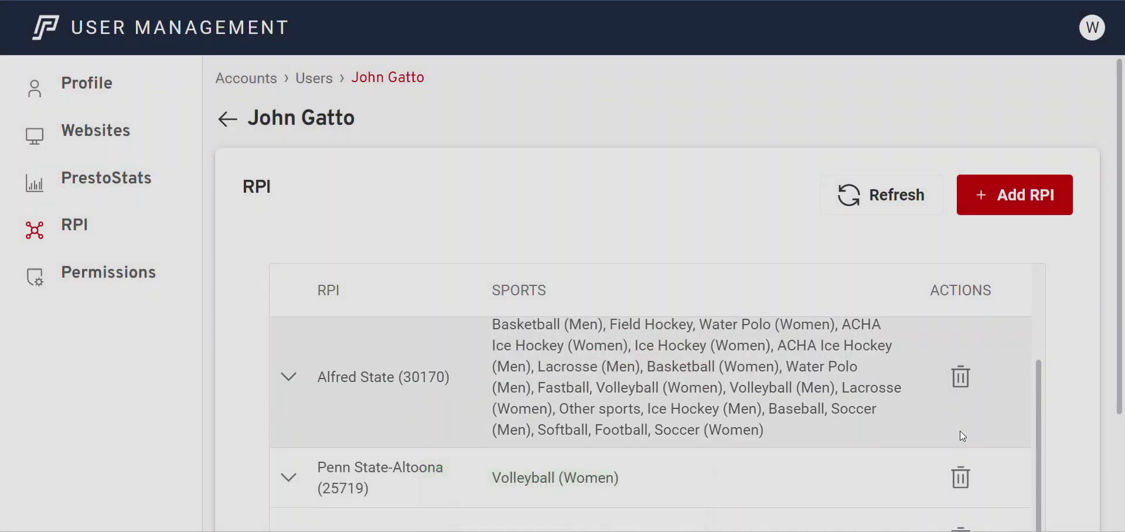
pyautogui.click(959, 483)
pyautogui.click(687, 365)
pyautogui.scroll(-5, 919, 421)
pyautogui.click(972, 394)
pyautogui.click(675, 361)
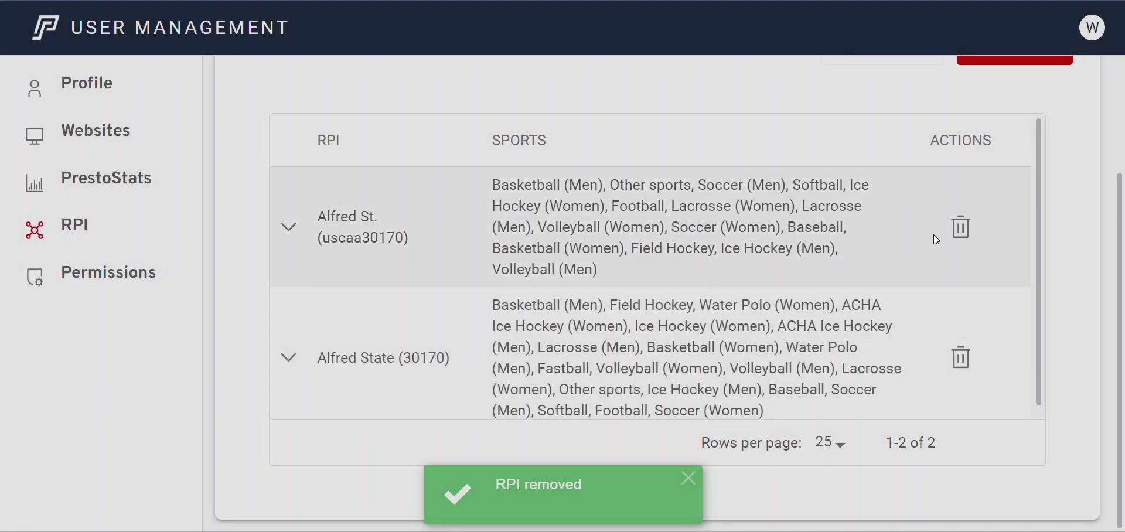
pyautogui.click(968, 225)
pyautogui.click(673, 354)
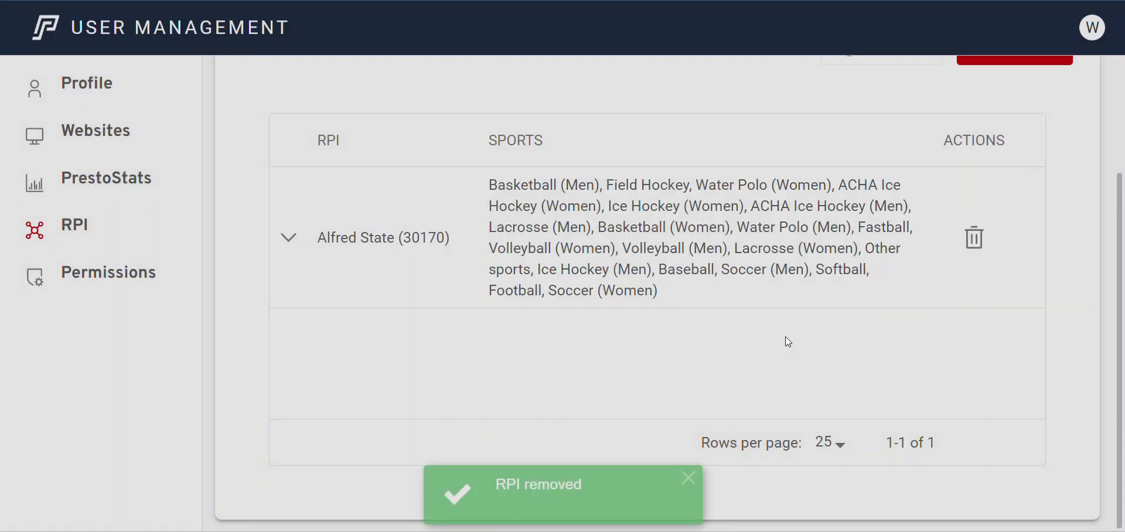
pyautogui.scroll(3, 785, 336)
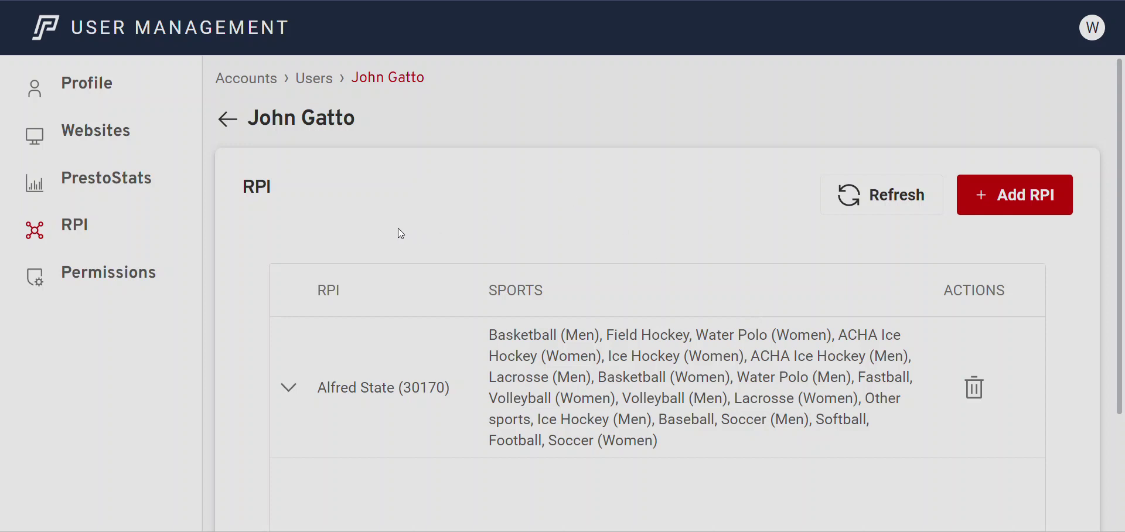
# Switch on the user's PrestoShots permission and apply the change
pyautogui.click(158, 271)
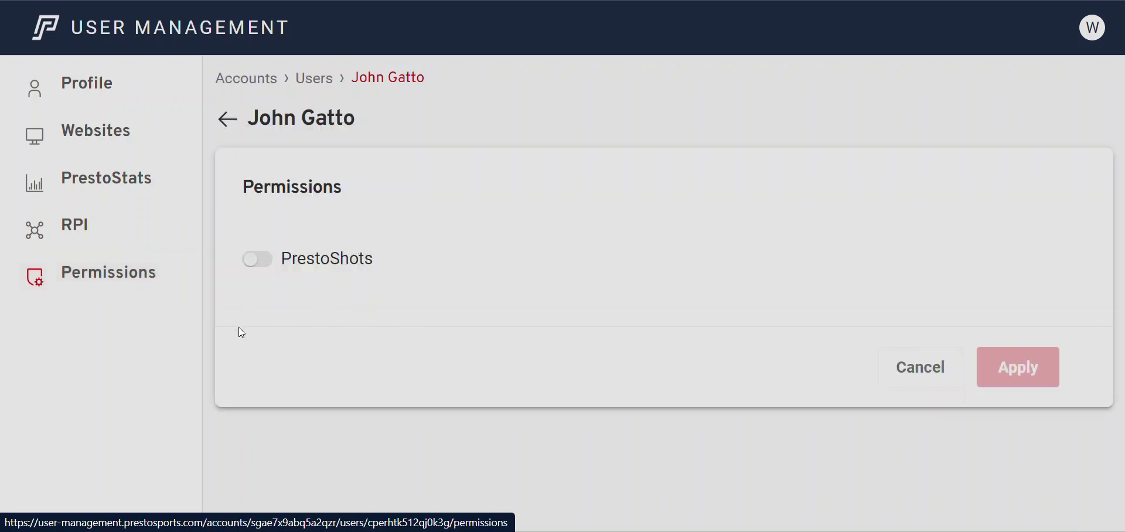
pyautogui.click(258, 259)
pyautogui.click(994, 365)
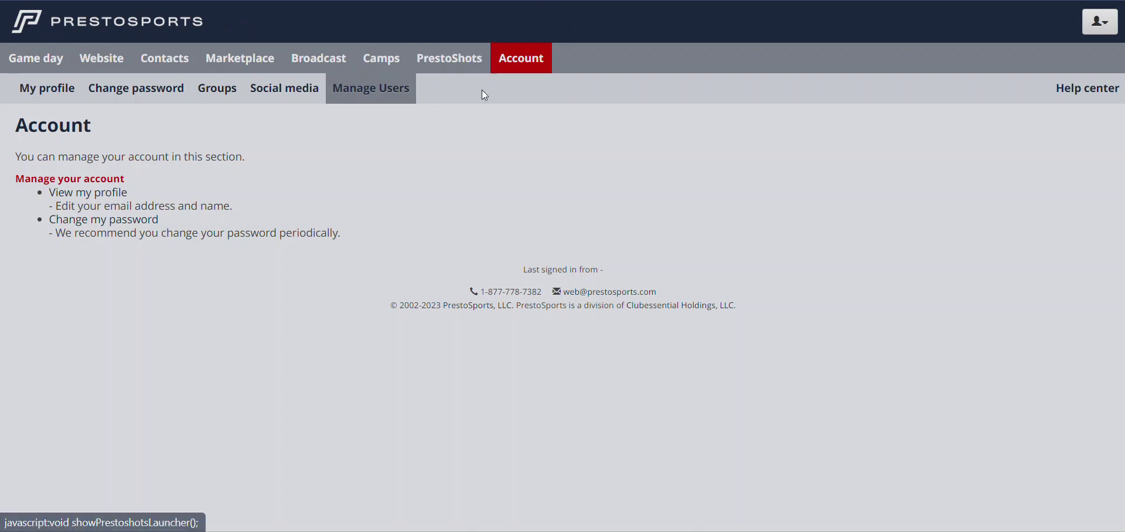
# Launch PrestoShots from the top navigation
pyautogui.click(467, 59)
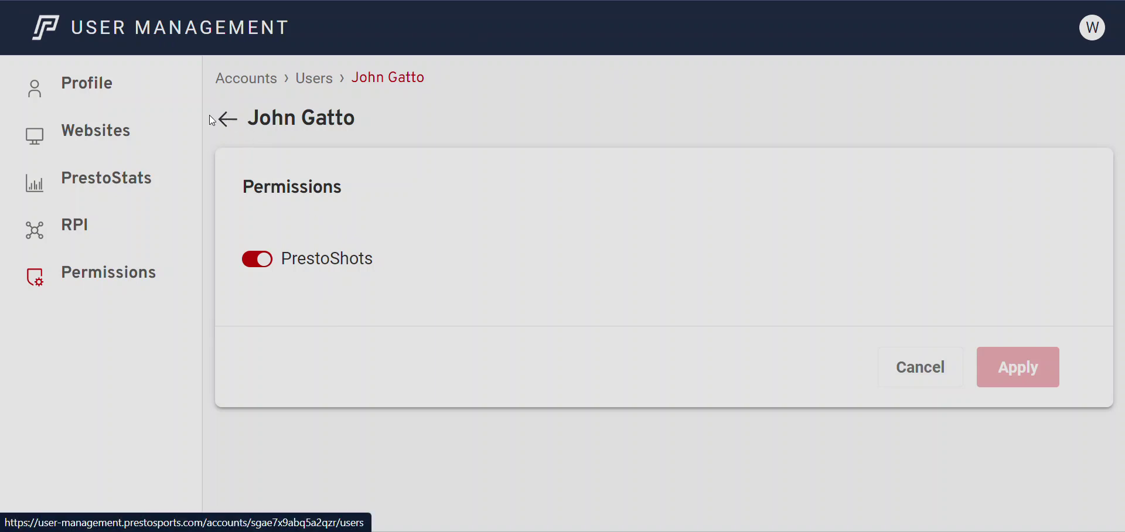
# From the Users list, remove the duplicate non-administrator user via its ⋮ menu and confirm
pyautogui.click(321, 76)
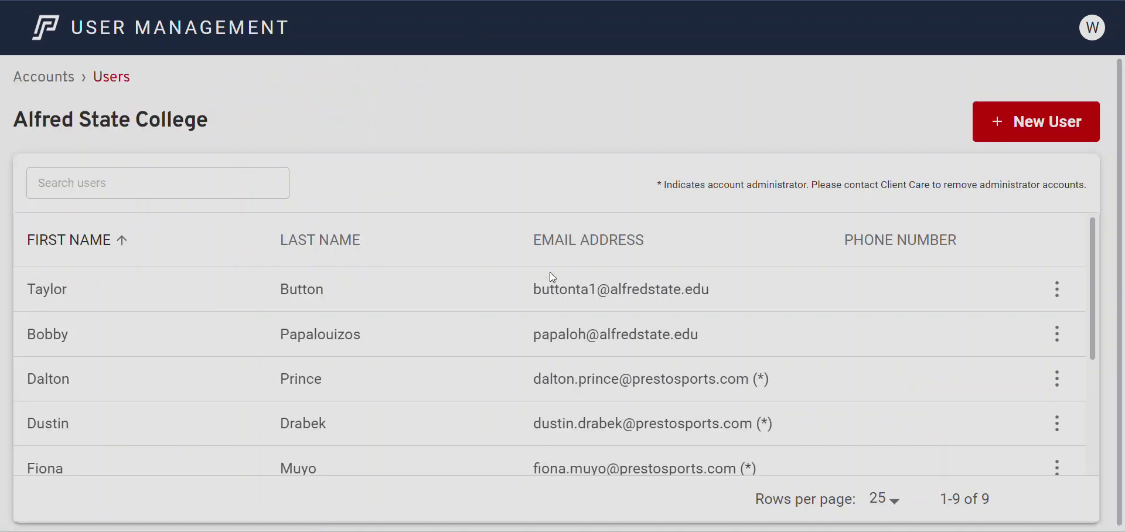
pyautogui.scroll(-3, 923, 369)
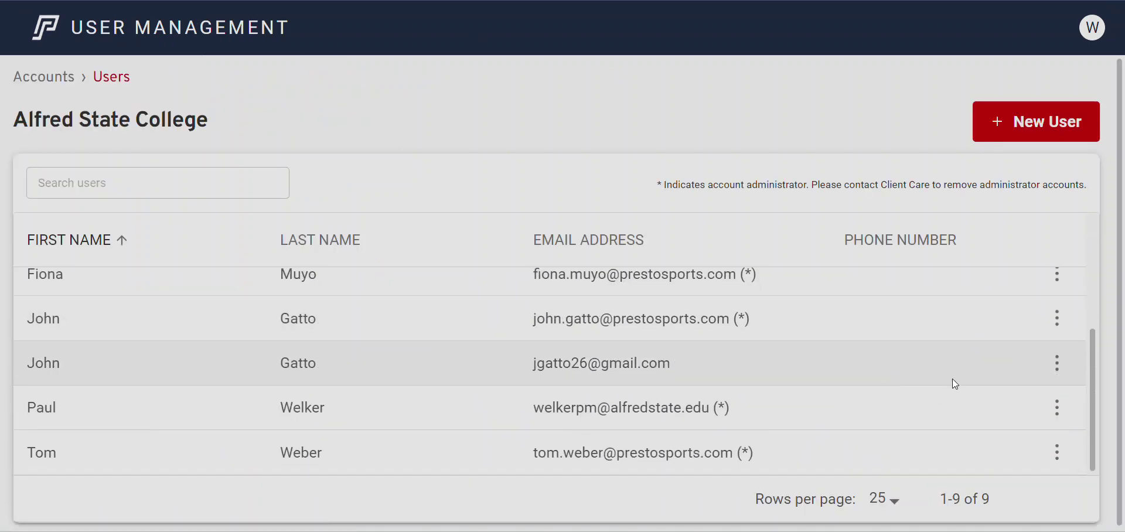
pyautogui.click(1056, 363)
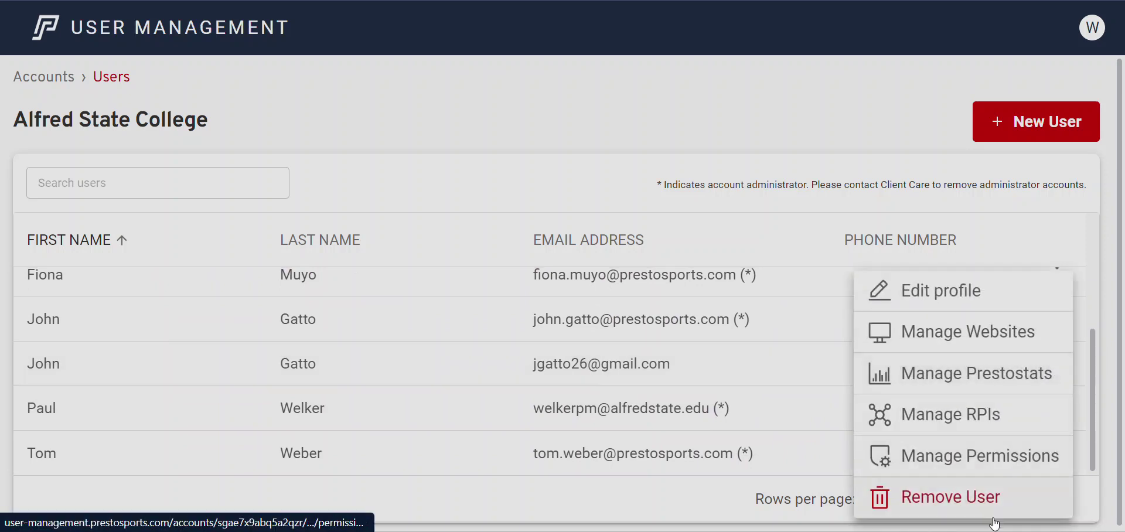
pyautogui.click(989, 499)
pyautogui.click(680, 337)
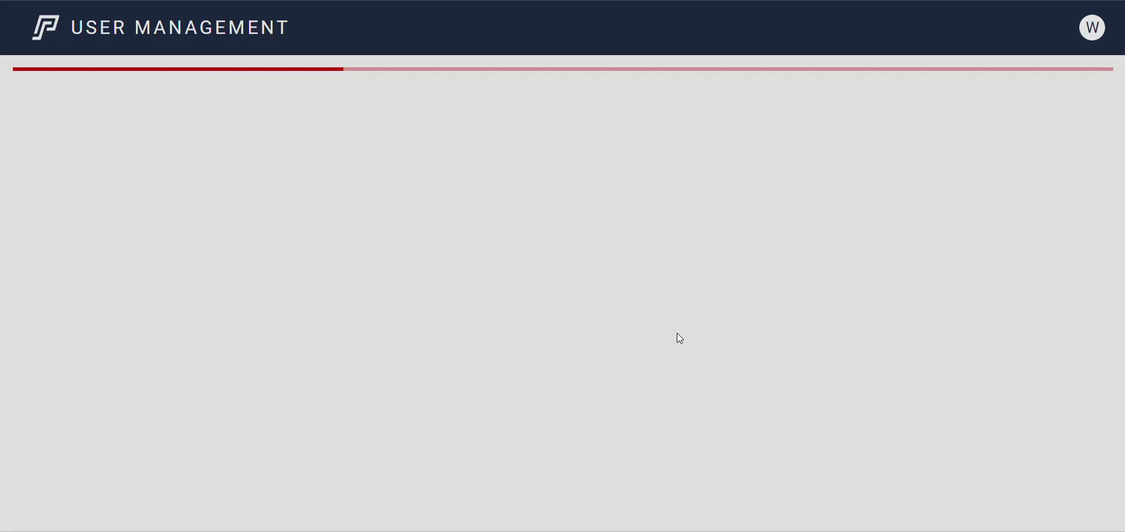